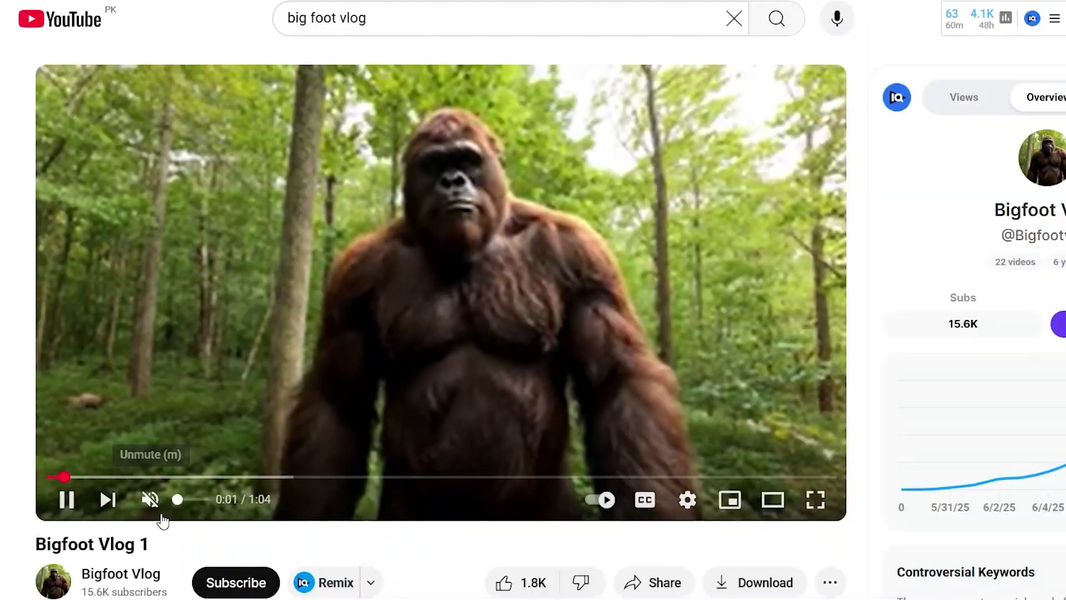
Unmute Bigfoot Vlog 1 so it plays with sound.
left_click(159, 508)
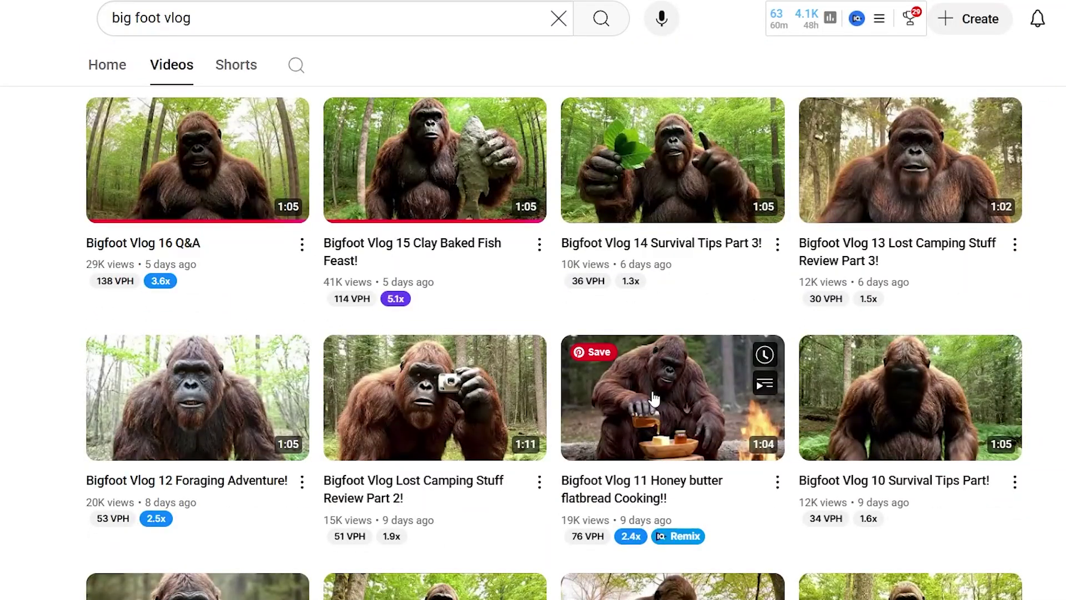
scroll(654, 392, "down", 3)
scroll(654, 396, "up", 4)
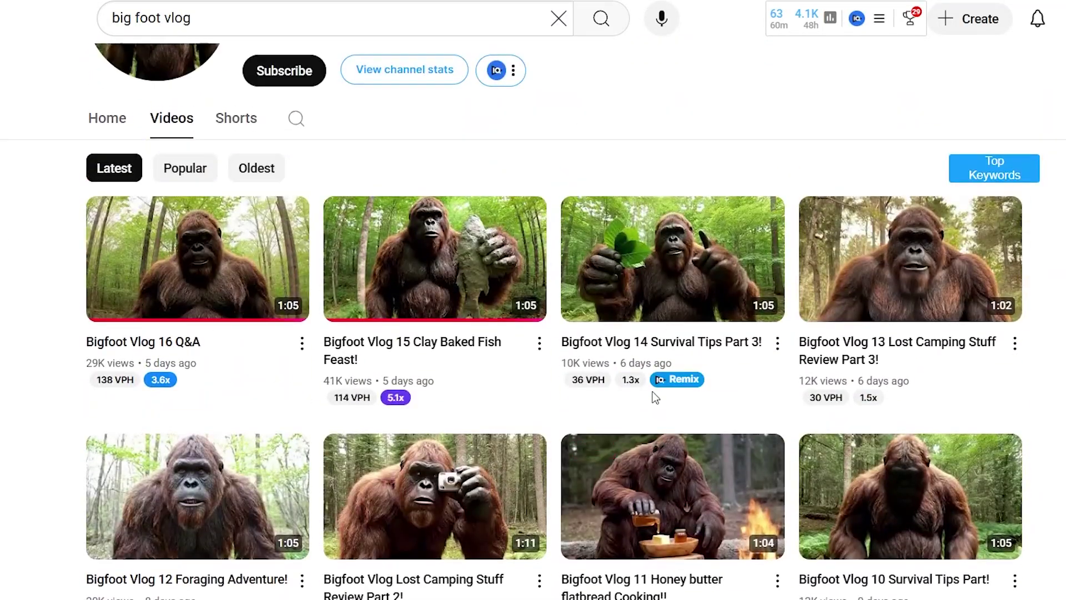
Sort the Bigfoot Vlog channel's videos by Popular and open Bigfoot Vlog 1.
left_click(189, 173)
scroll(312, 402, "down", 2)
scroll(942, 396, "down", 2)
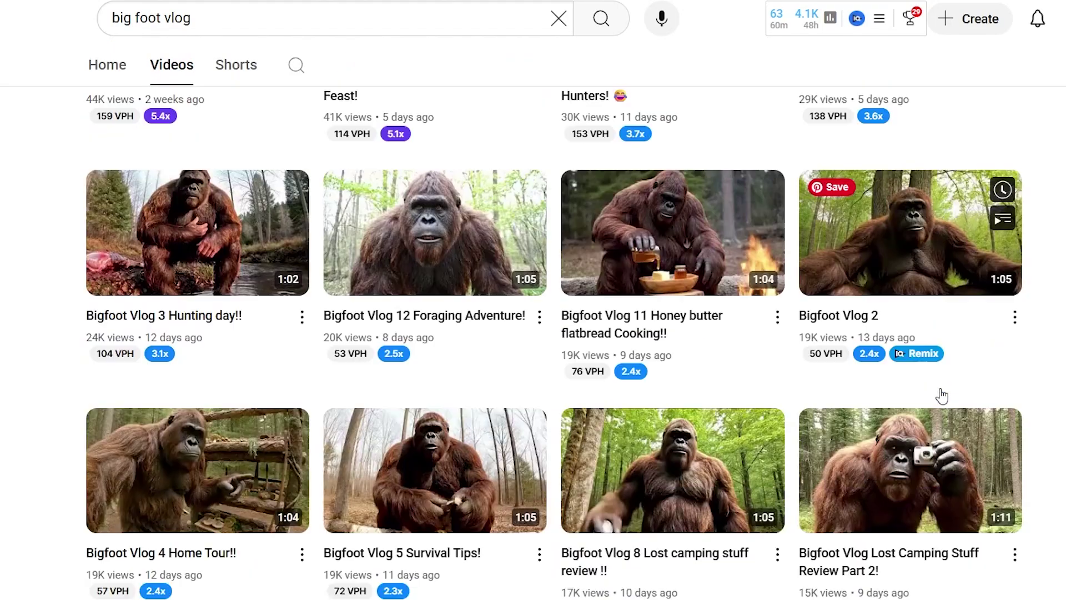
scroll(942, 396, "down", 3)
scroll(940, 393, "down", 1)
scroll(941, 393, "up", 10)
scroll(776, 215, "up", 2)
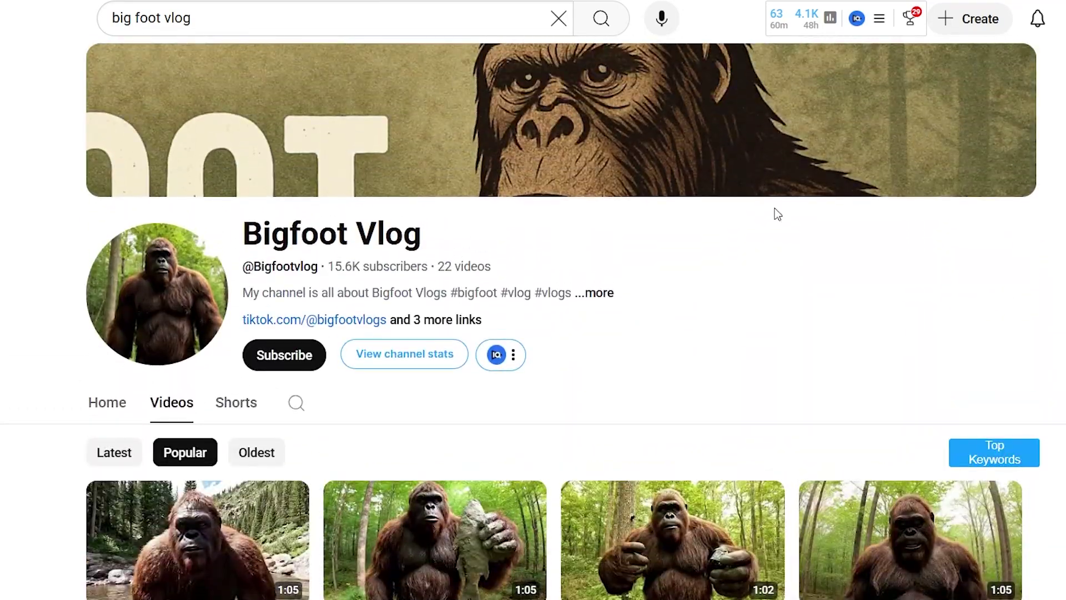
mouse_move(561, 120)
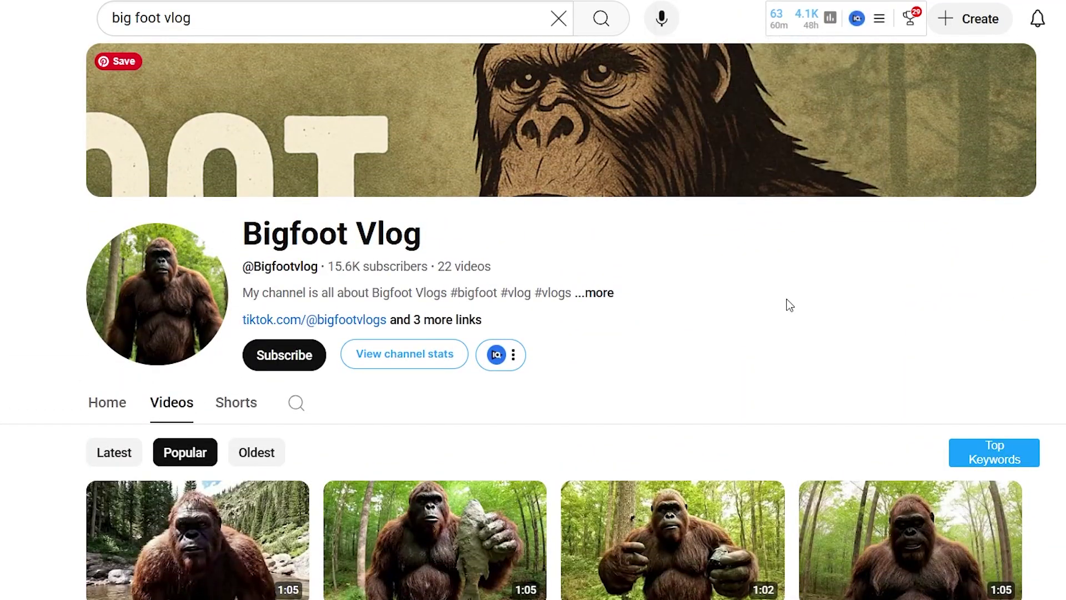
scroll(787, 304, "down", 4)
scroll(788, 304, "down", 3)
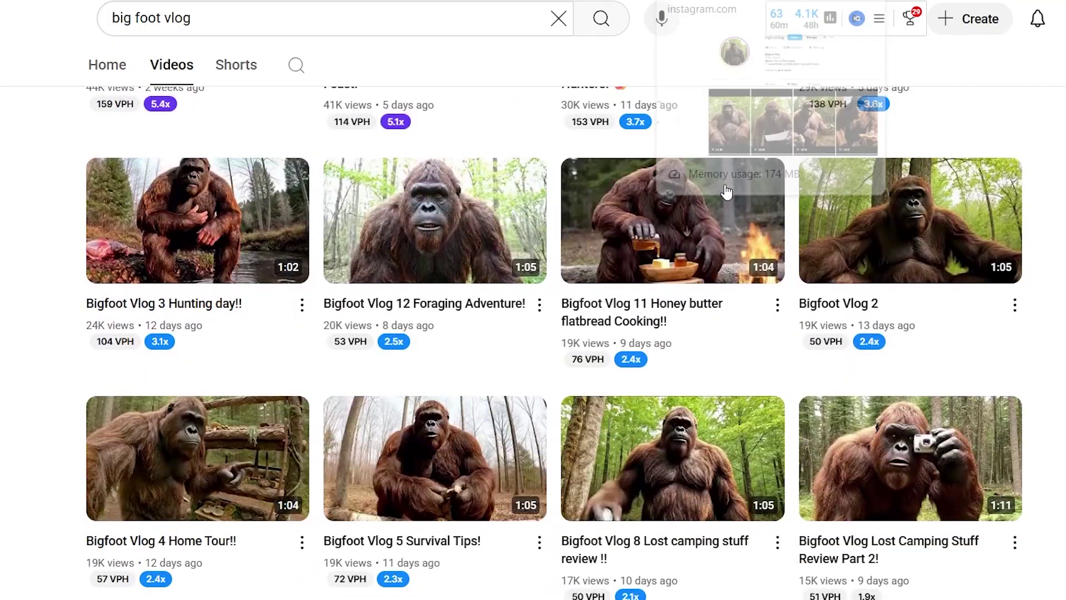
scroll(727, 191, "up", 5)
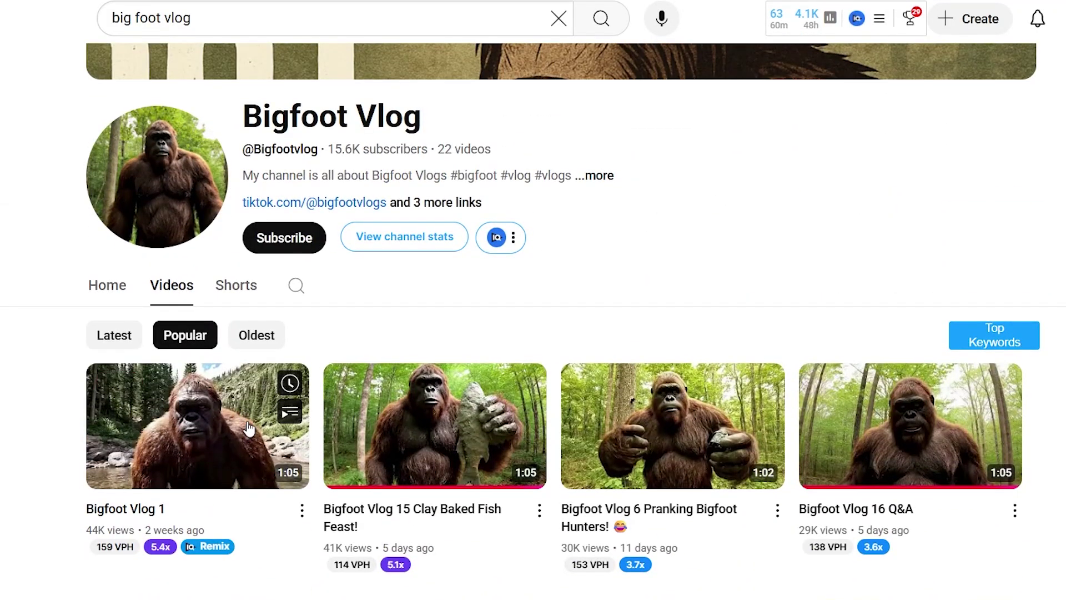
left_click(248, 429)
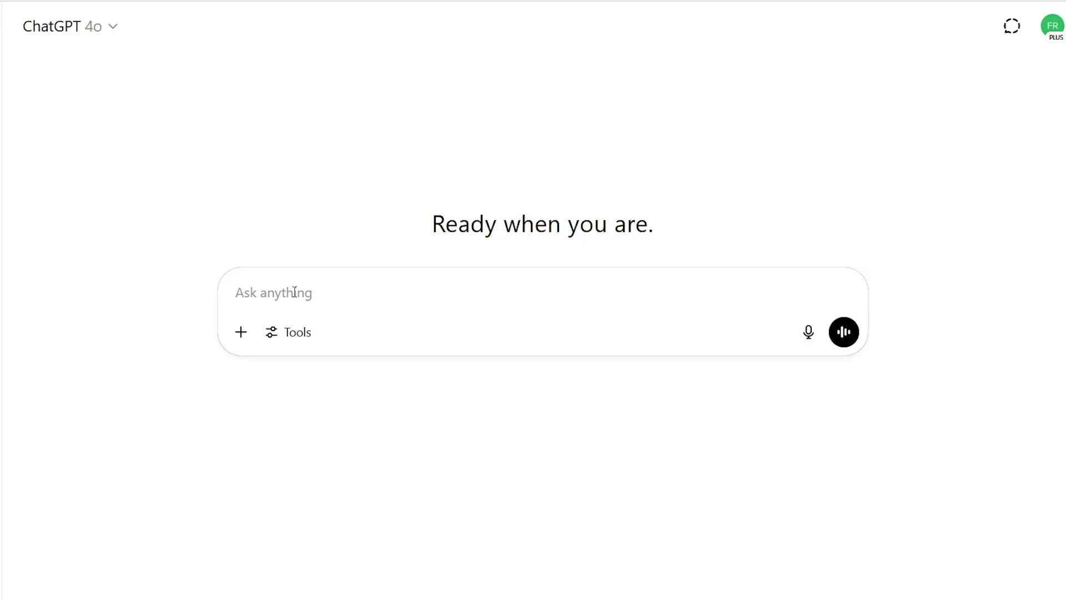
Paste the Bigfoot vlog-idea master prompt into ChatGPT's Ask anything box.
key("ctrl+v")
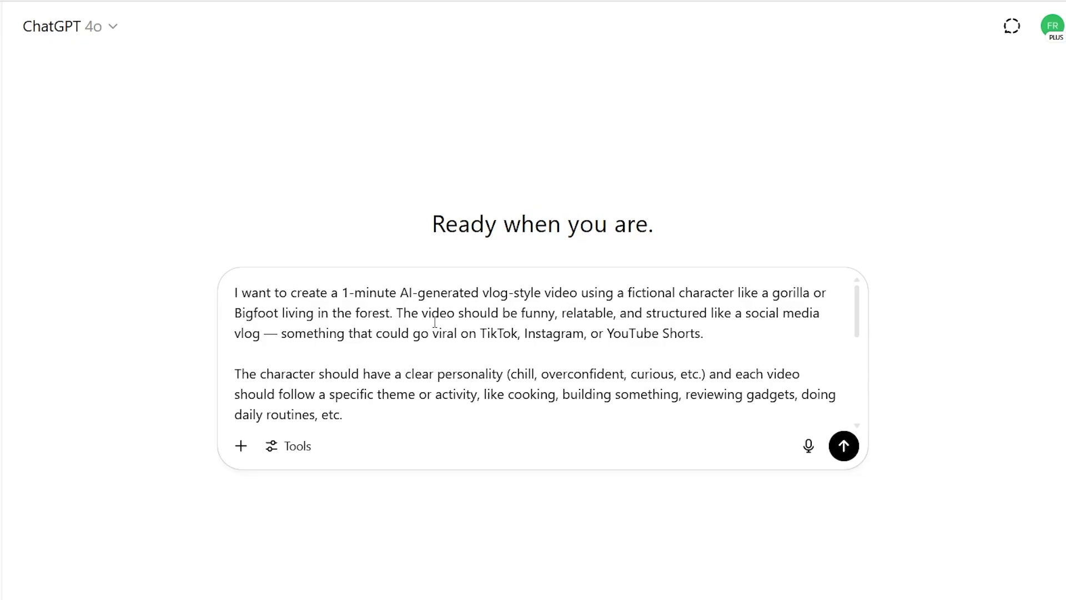
scroll(442, 325, "down", 3)
scroll(442, 326, "down", 2)
scroll(441, 325, "up", 5)
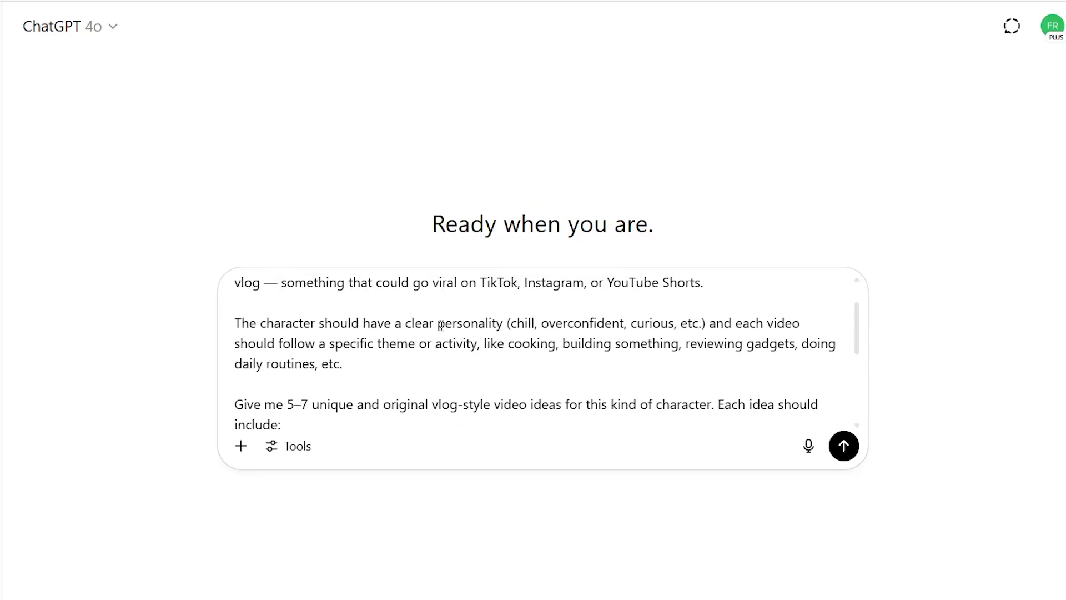
scroll(441, 320, "up", 1)
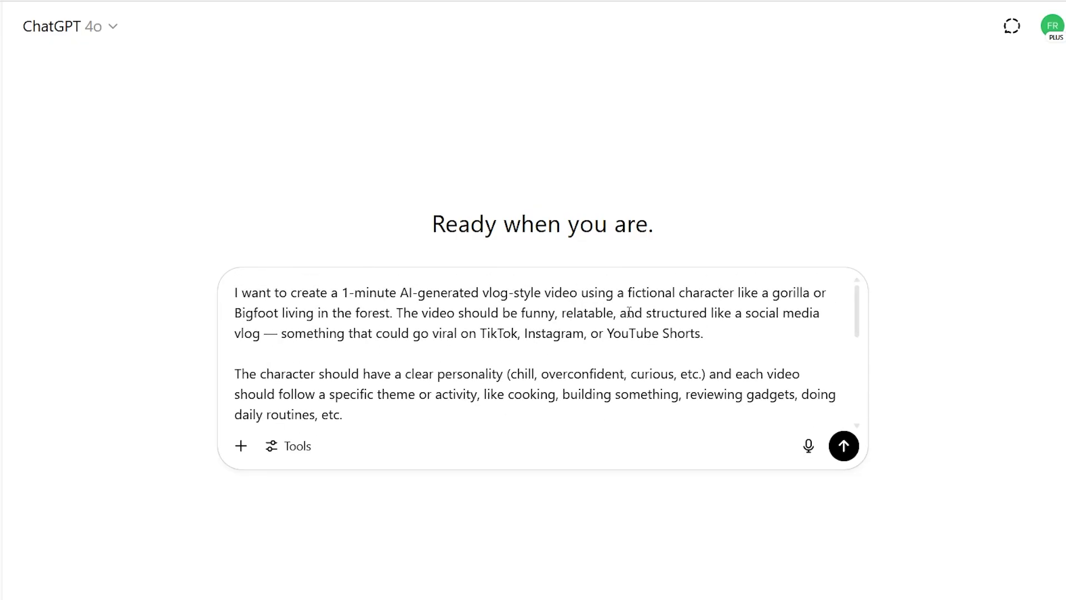
scroll(593, 328, "down", 1)
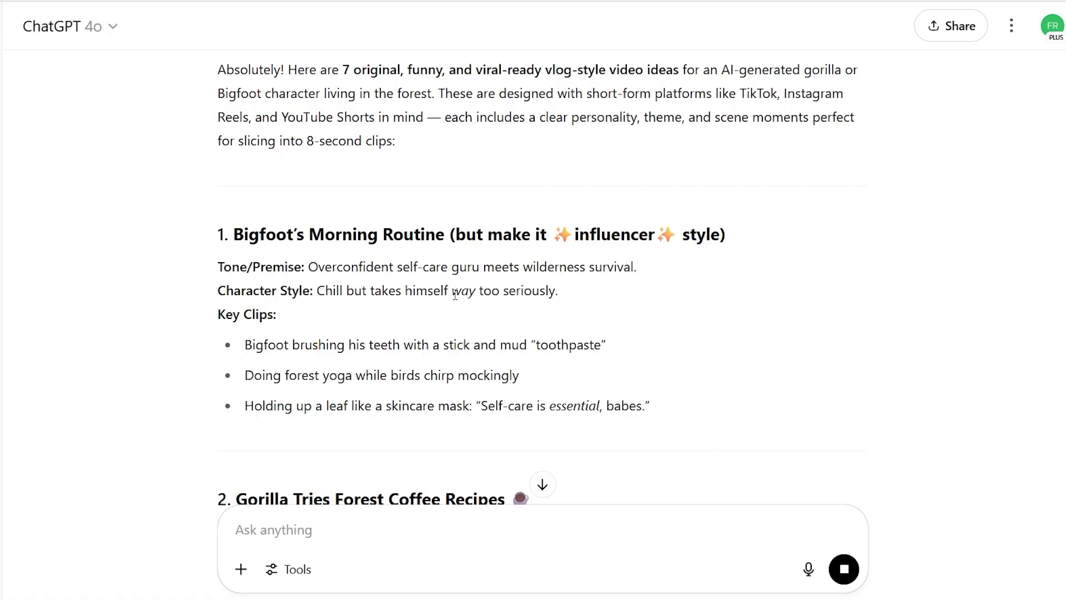
scroll(616, 298, "down", 1)
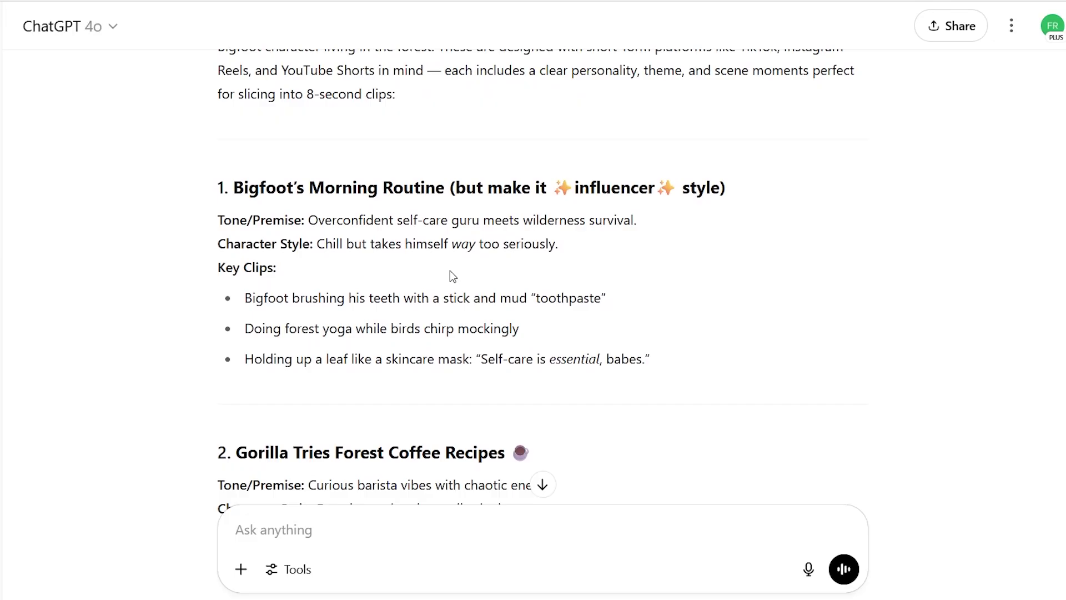
scroll(450, 276, "down", 1)
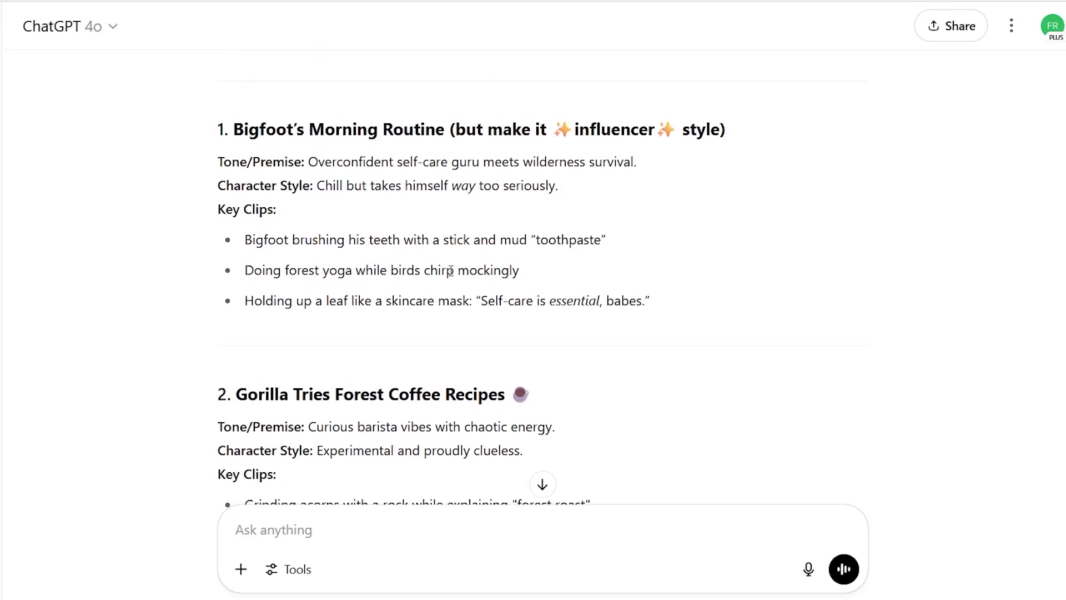
scroll(450, 271, "down", 2)
scroll(450, 271, "down", 1)
scroll(450, 271, "down", 1)
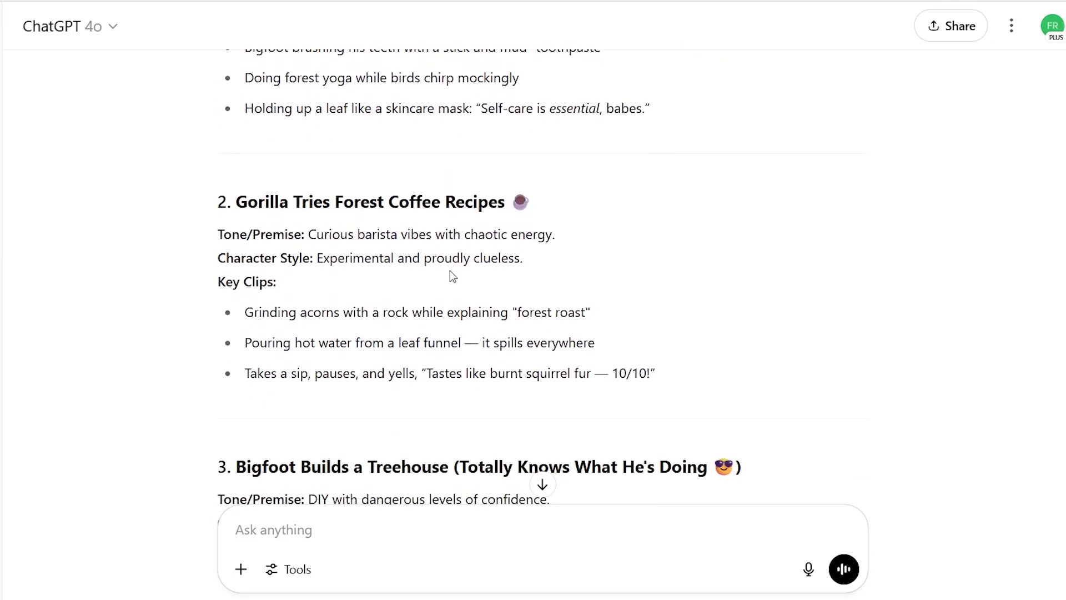
scroll(450, 275, "down", 1)
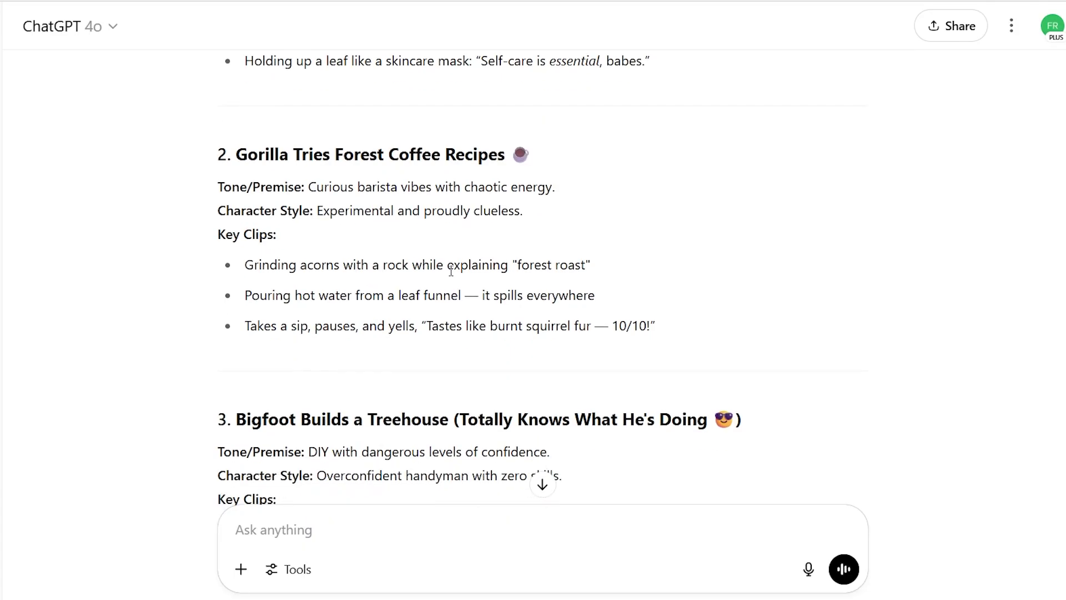
scroll(361, 243, "down", 3)
scroll(381, 318, "down", 2)
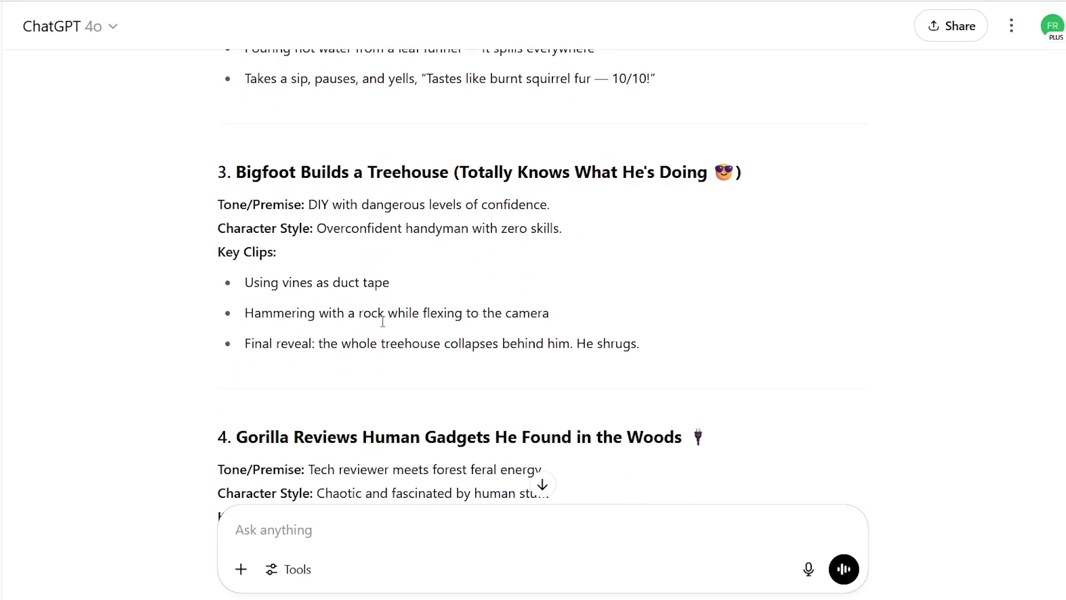
scroll(381, 308, "down", 1)
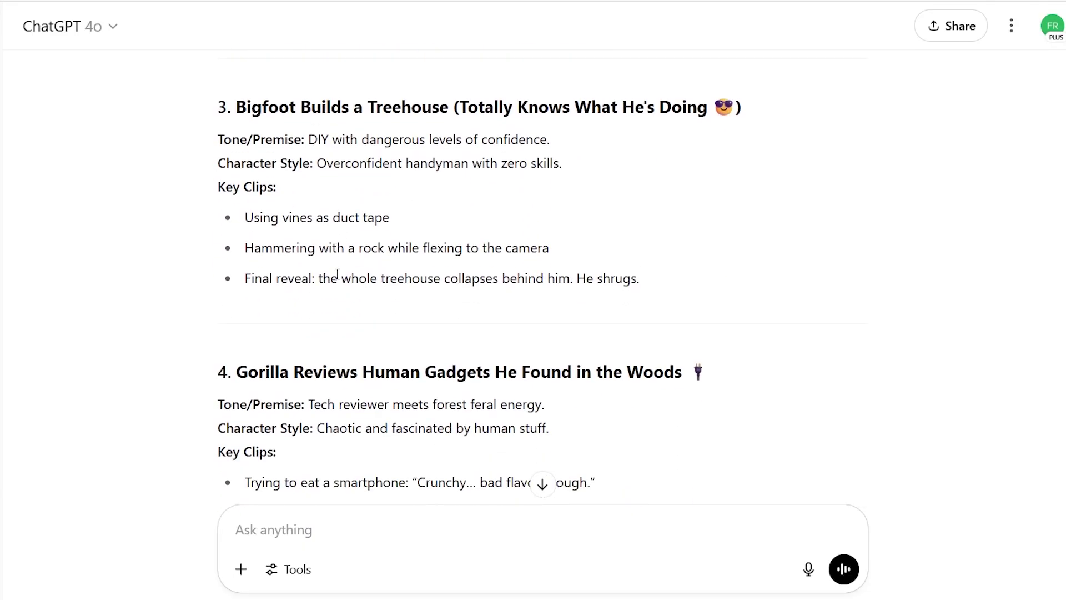
scroll(336, 275, "up", 1)
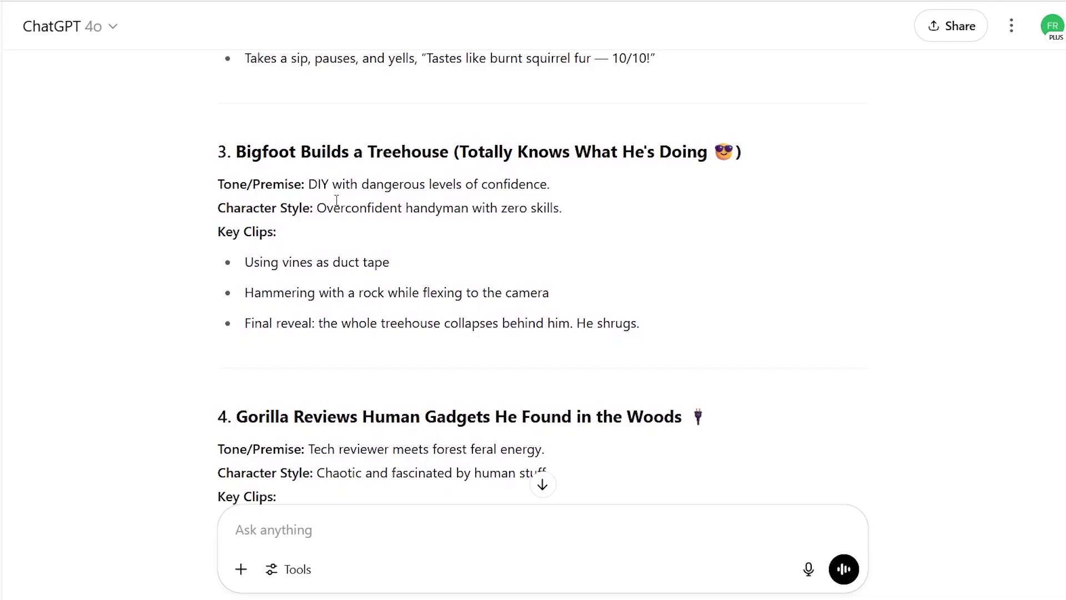
scroll(336, 212, "down", 1)
scroll(336, 206, "down", 1)
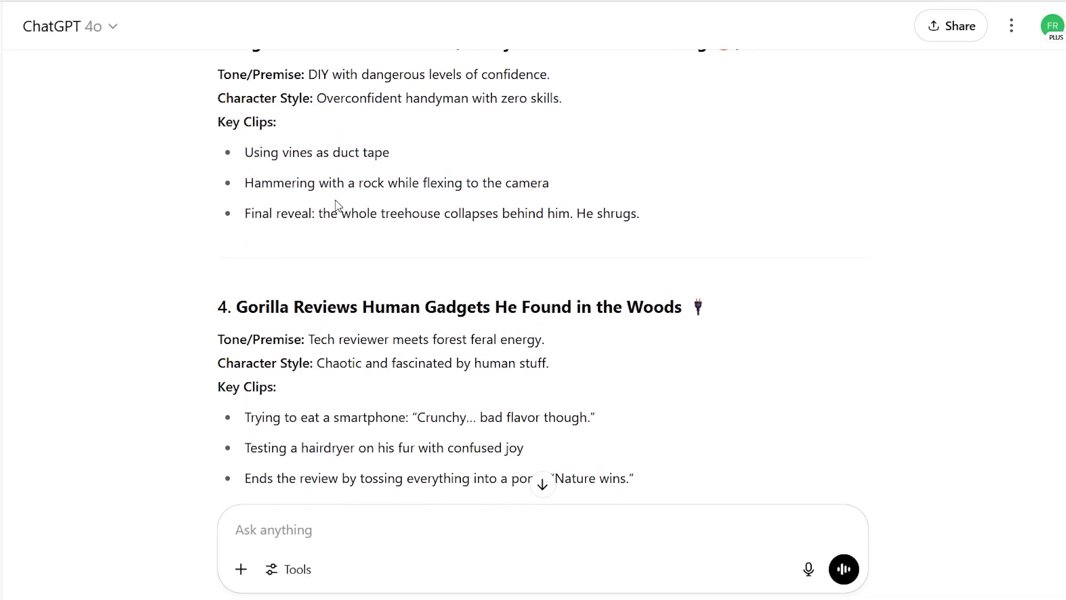
scroll(335, 203, "down", 2)
scroll(337, 202, "down", 1)
Put idea 3's title 'Bigfoot Builds a Treehouse' into the scene-breakdown prompt's placeholder.
key("ctrl+v")
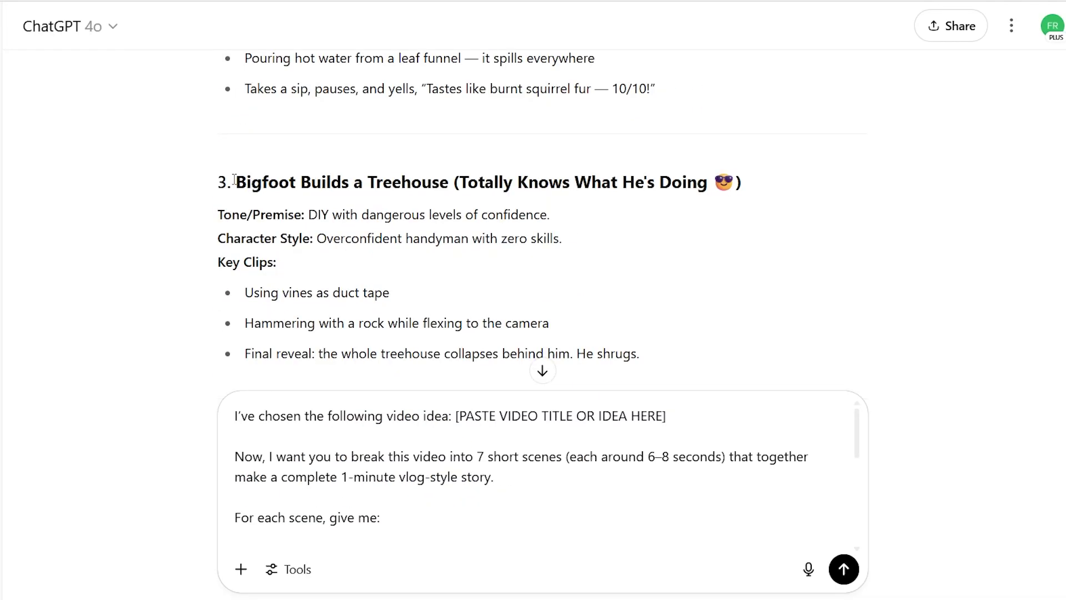
left_click_drag(240, 180, 746, 151)
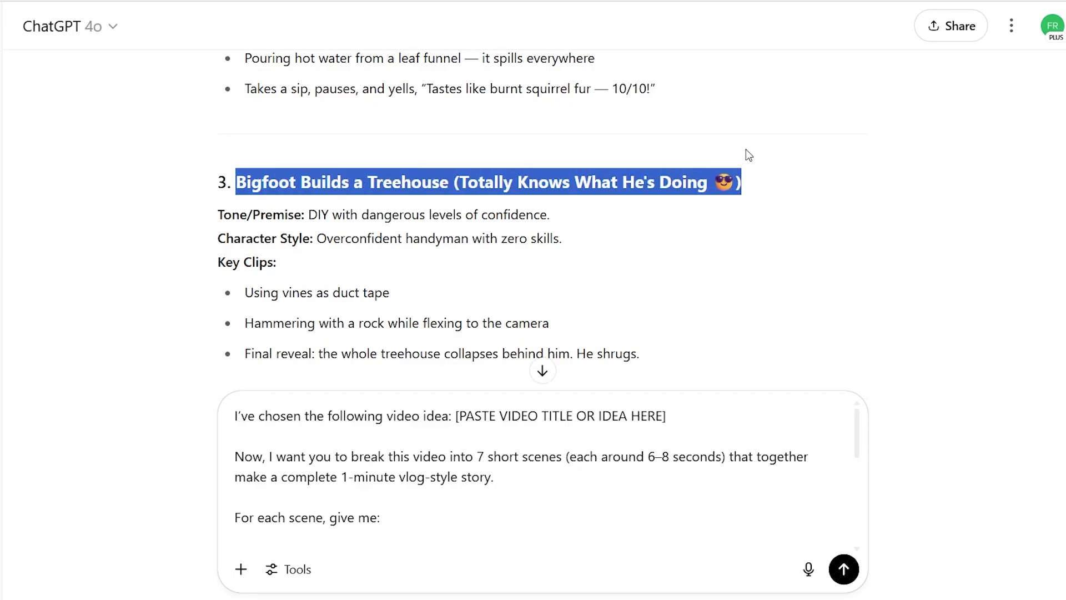
scroll(746, 286, "down", 3)
scroll(746, 285, "down", 2)
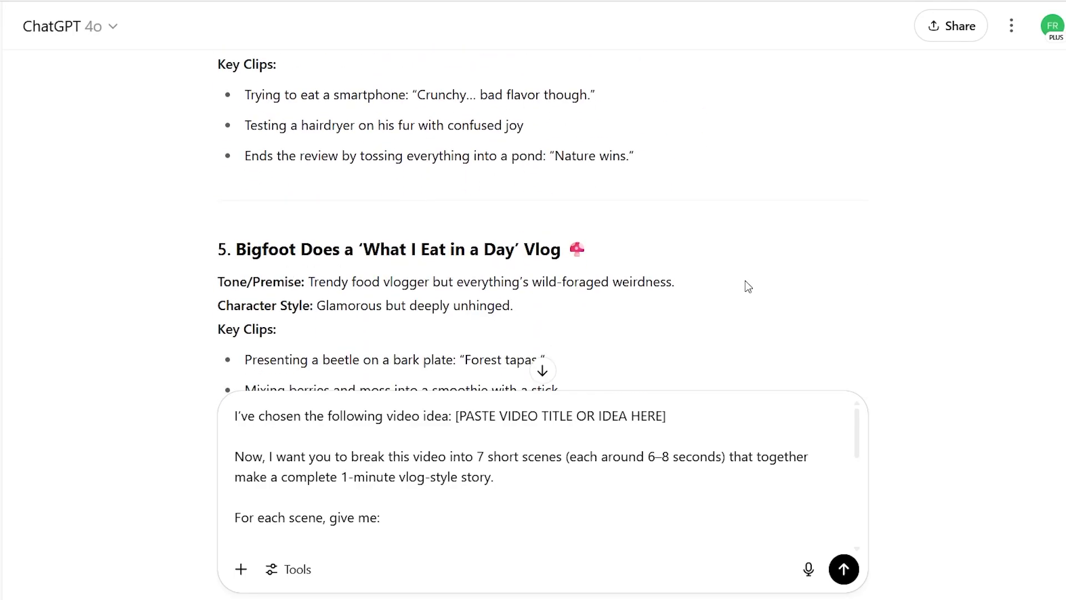
left_click_drag(459, 416, 664, 416)
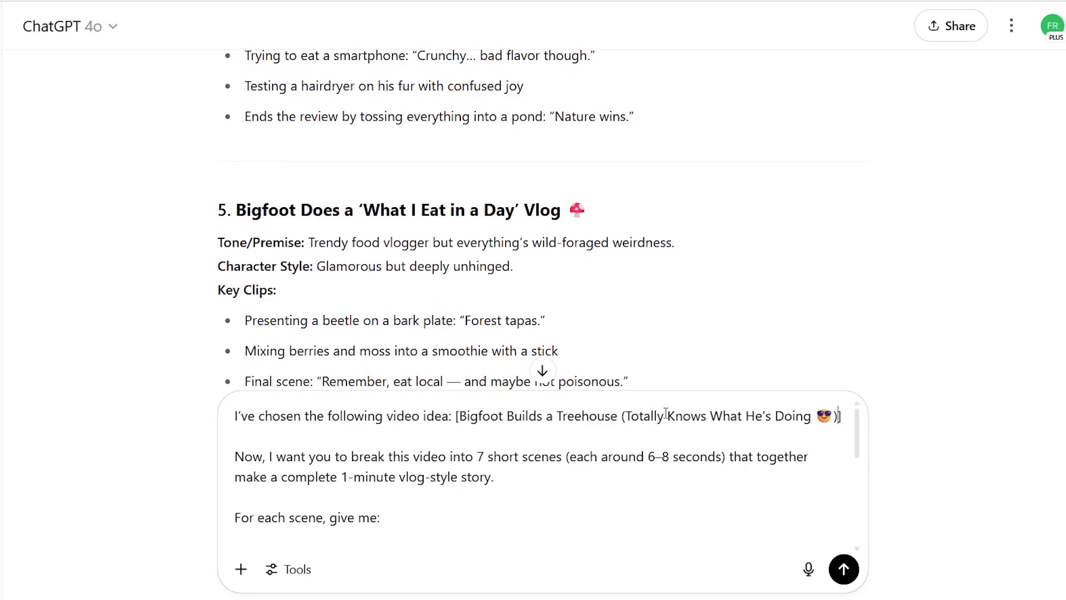
scroll(480, 437, "down", 1)
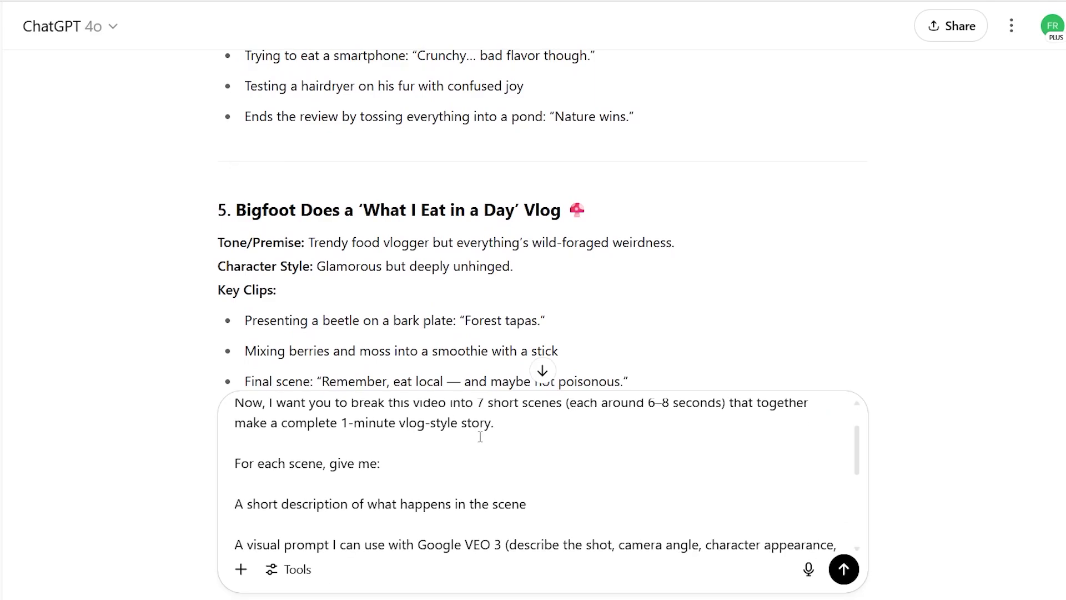
scroll(480, 437, "up", 1)
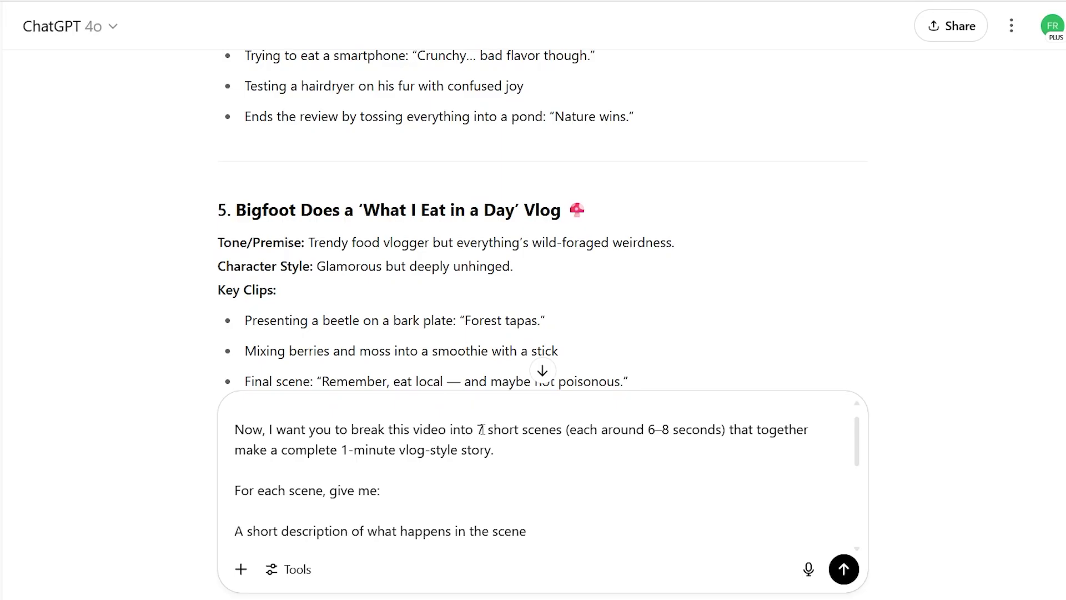
left_click_drag(478, 429, 487, 429)
left_click(487, 428)
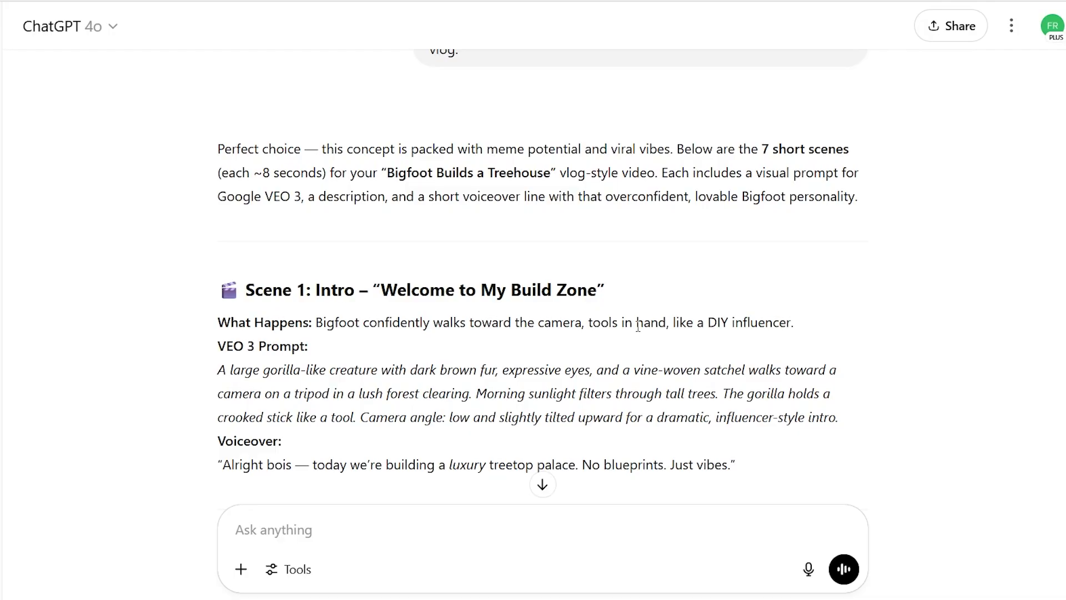
scroll(638, 325, "down", 2)
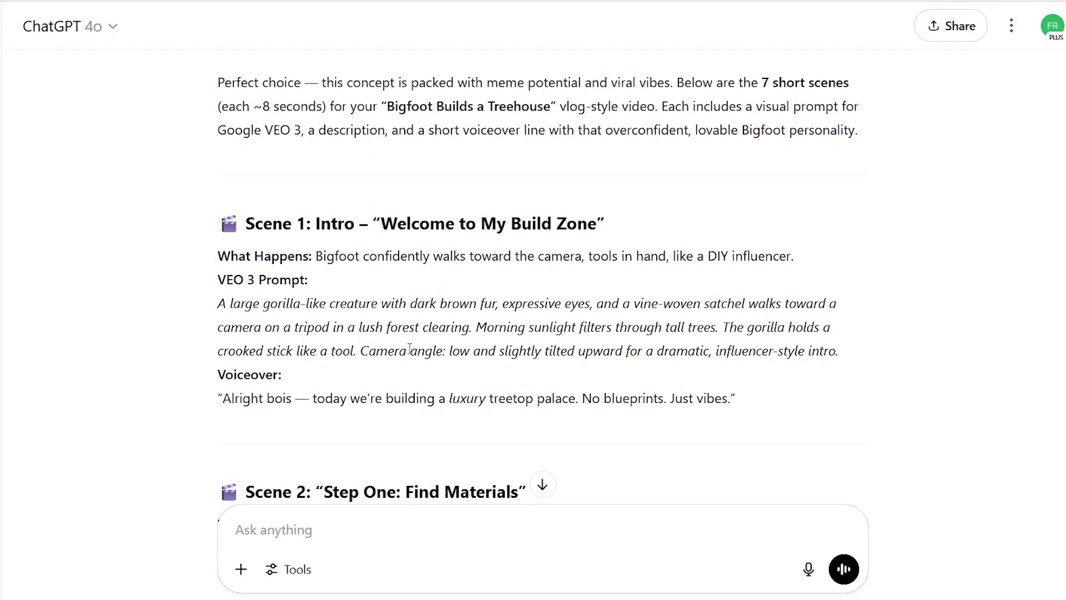
scroll(524, 353, "down", 2)
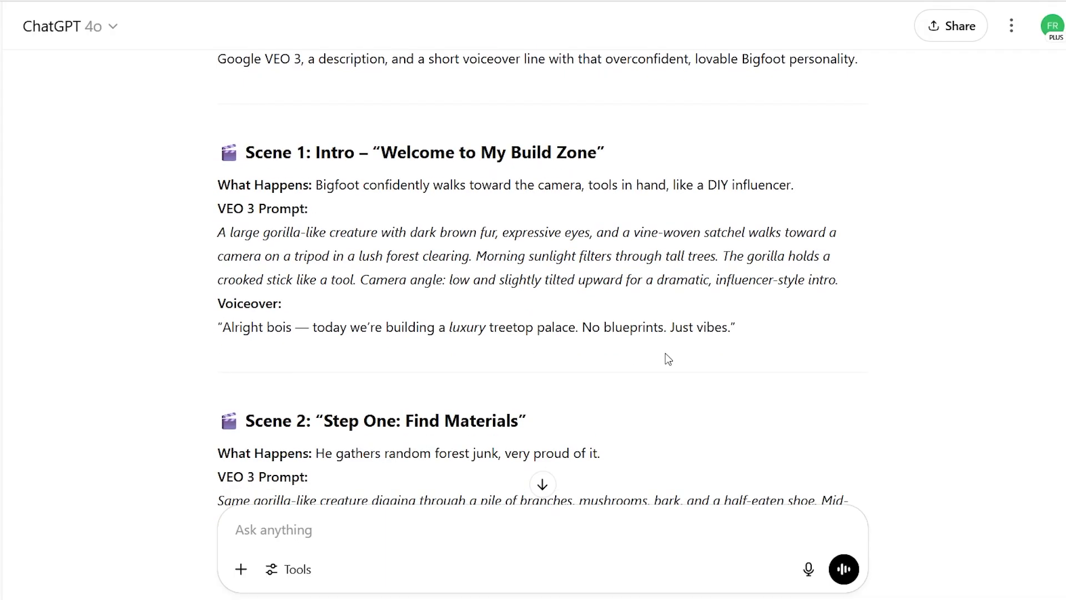
scroll(666, 359, "up", 1)
scroll(665, 358, "down", 3)
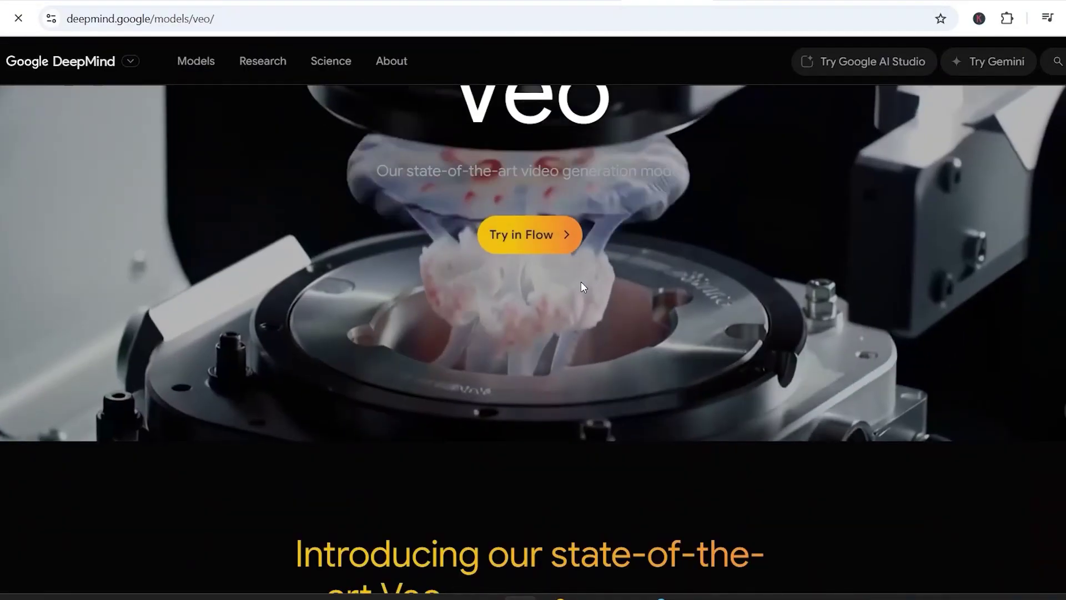
scroll(667, 400, "down", 4)
scroll(542, 367, "down", 5)
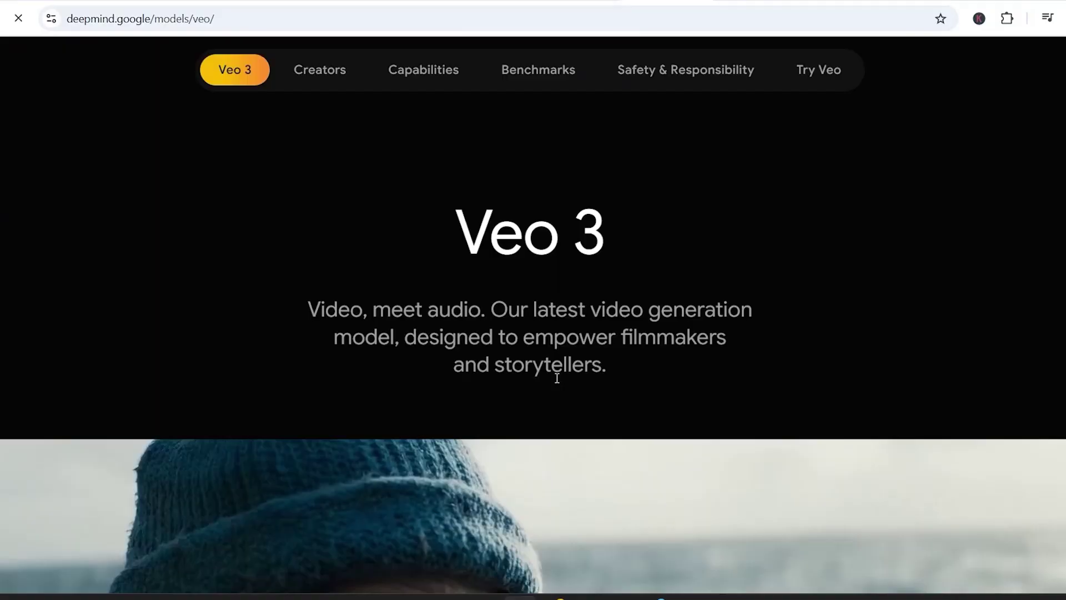
scroll(371, 382, "down", 1)
scroll(369, 387, "down", 4)
scroll(881, 425, "up", 2)
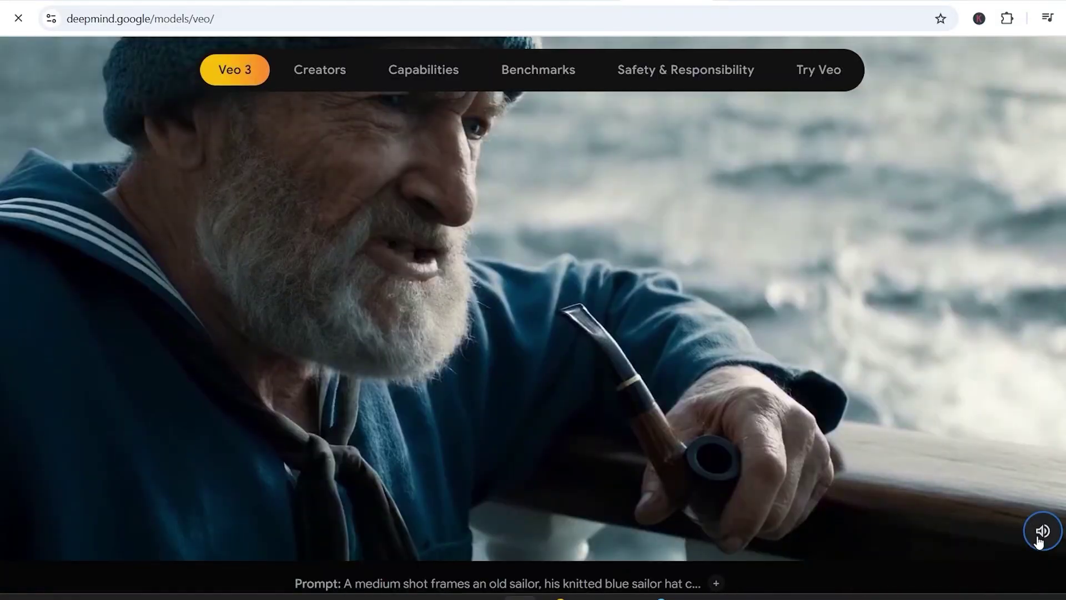
scroll(581, 331, "up", 1)
scroll(467, 333, "down", 3)
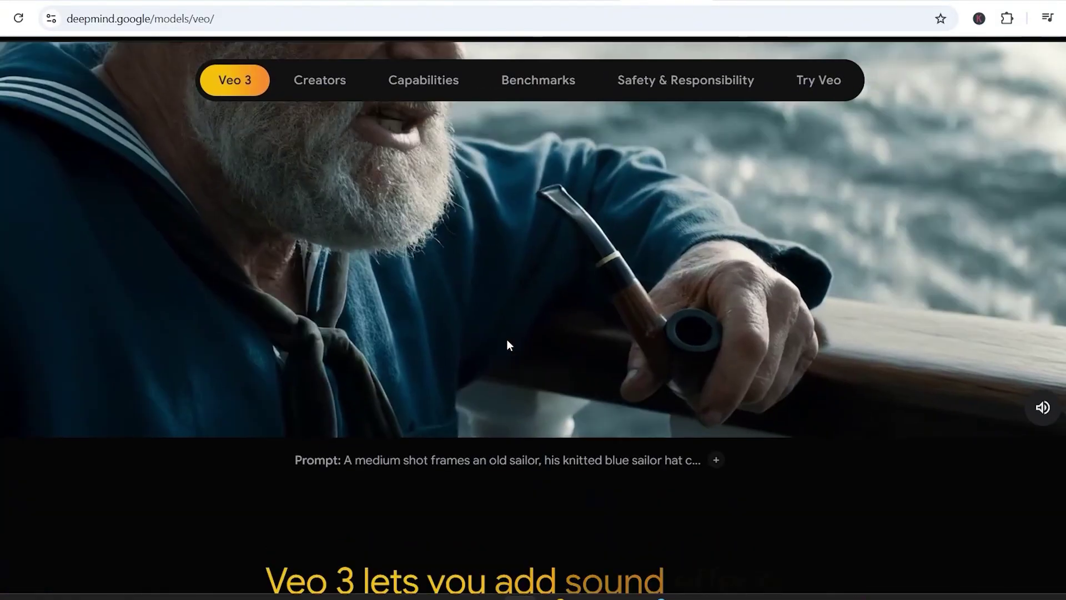
scroll(575, 362, "up", 3)
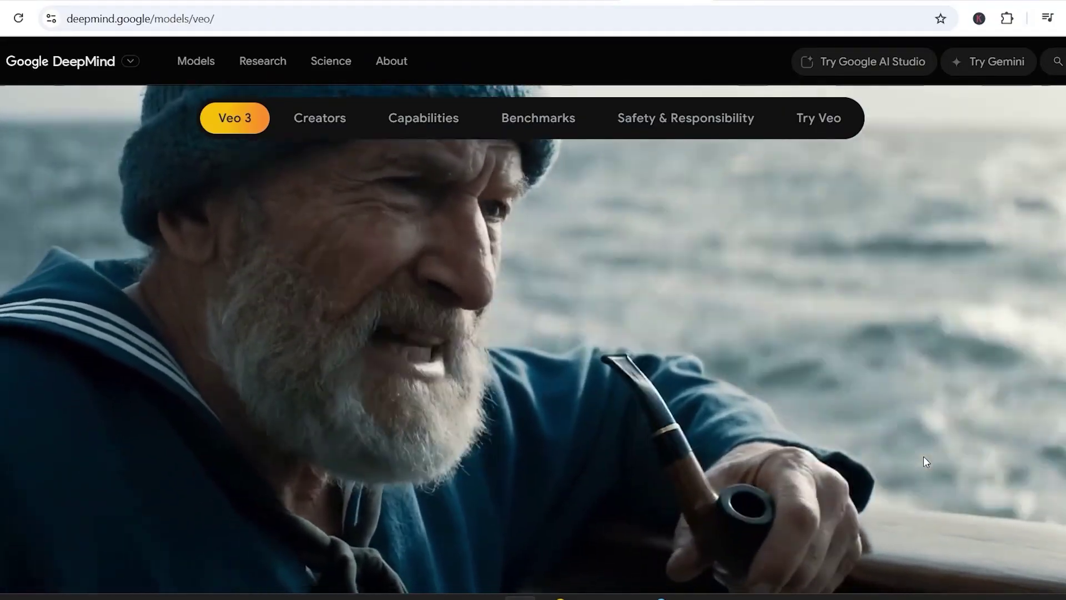
scroll(916, 462, "down", 3)
scroll(776, 458, "down", 5)
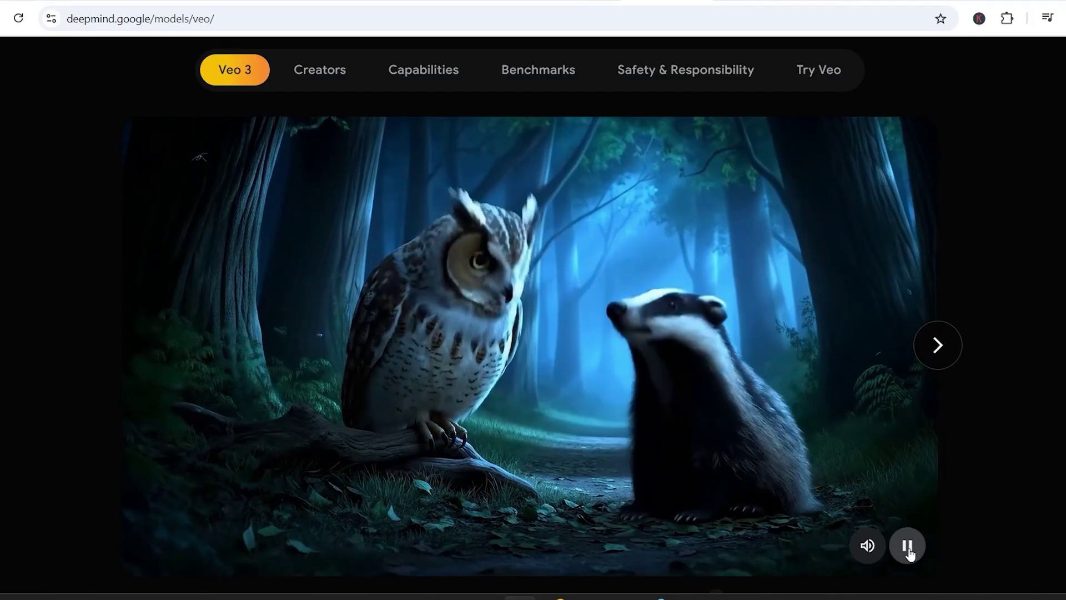
scroll(482, 408, "down", 5)
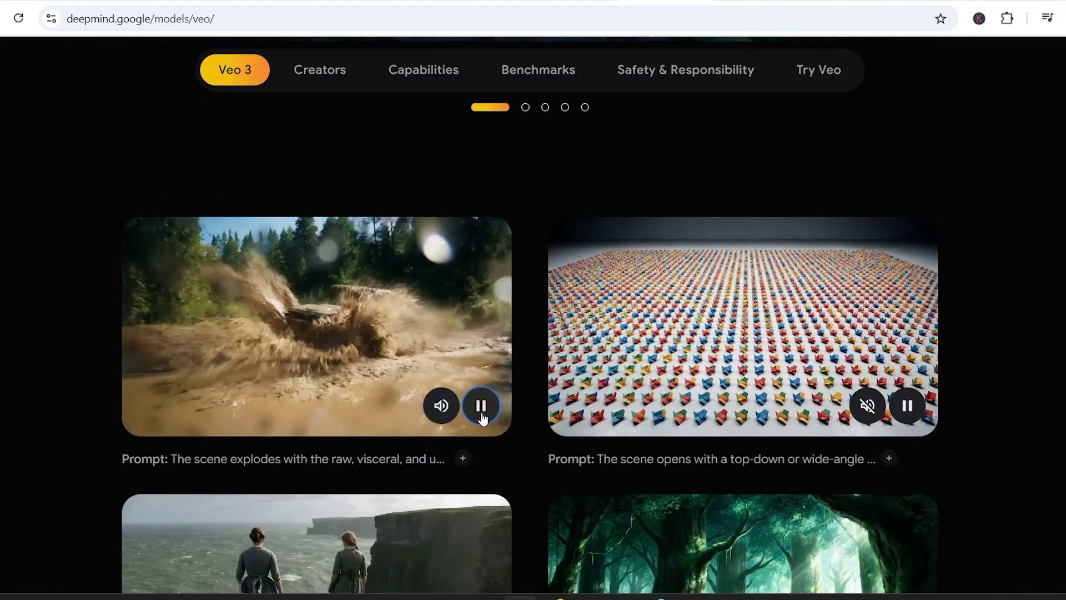
Pause the muddy off-road truck example video on the Veo 3 page.
left_click(481, 408)
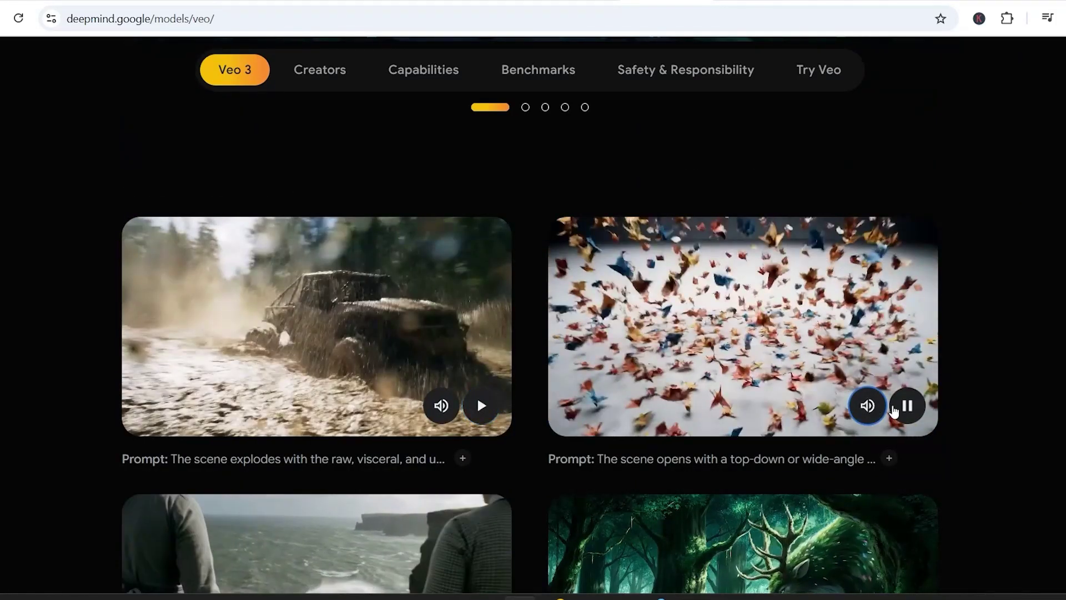
scroll(478, 458, "down", 3)
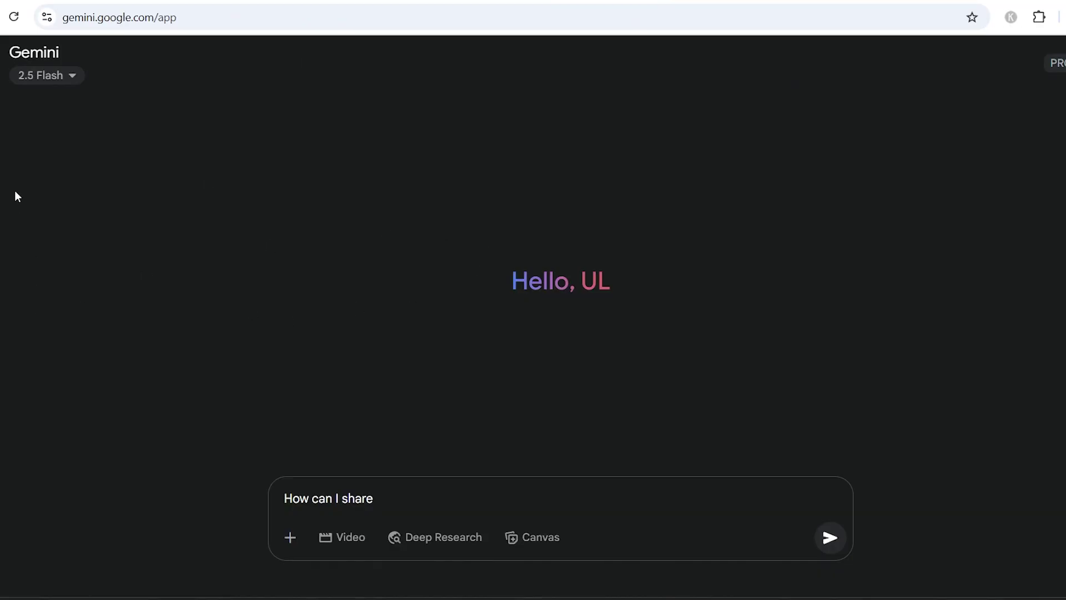
Clear the draft 'How can I share' question, check the 2.5 Flash model menu, then focus the prompt box.
left_click_drag(376, 498, 218, 484)
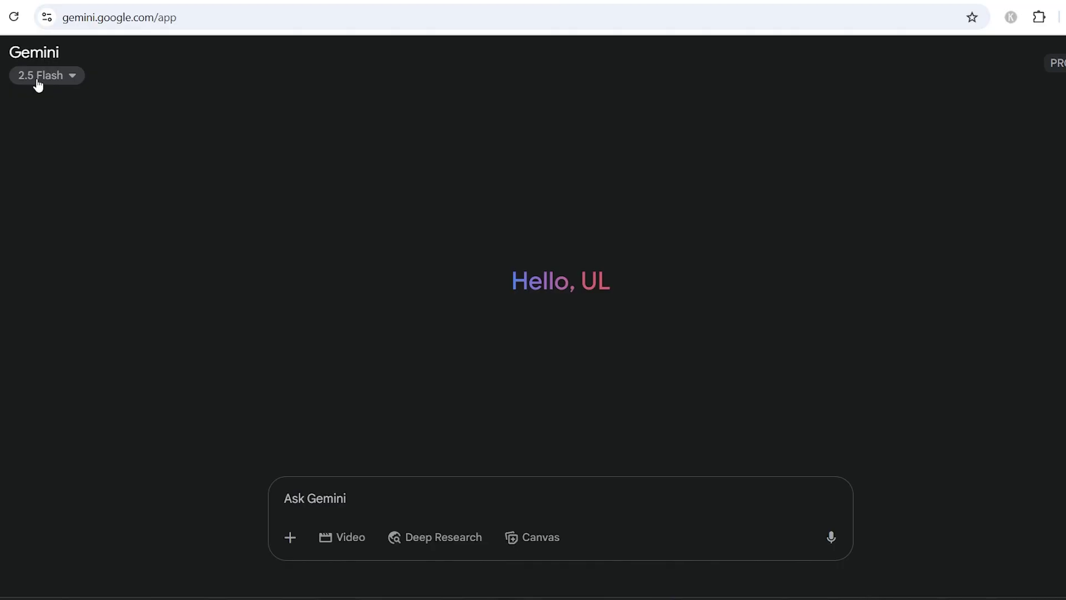
left_click(38, 80)
left_click(101, 285)
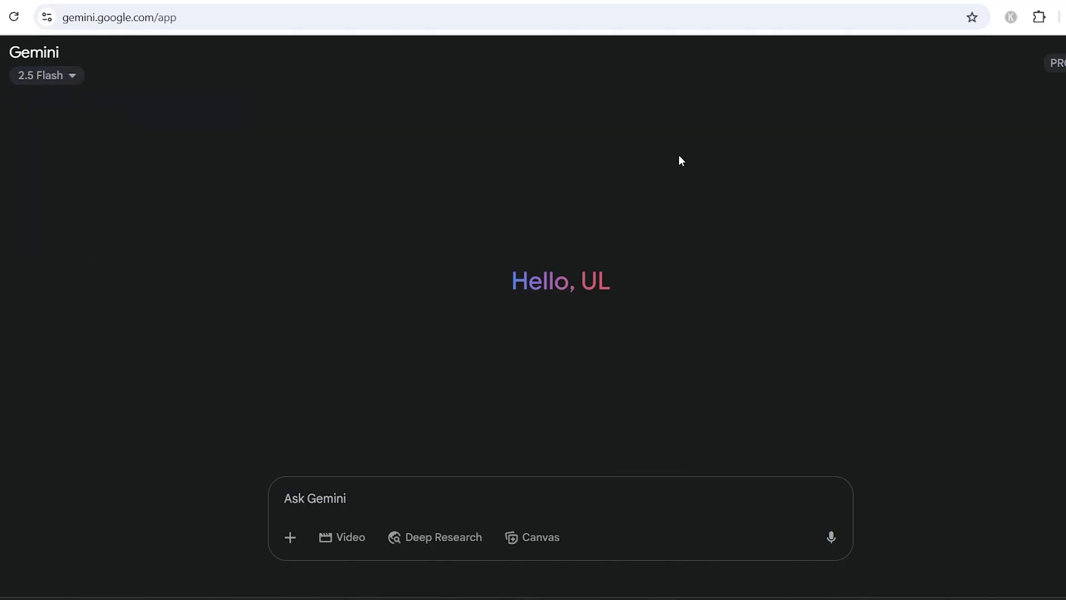
left_click(308, 492)
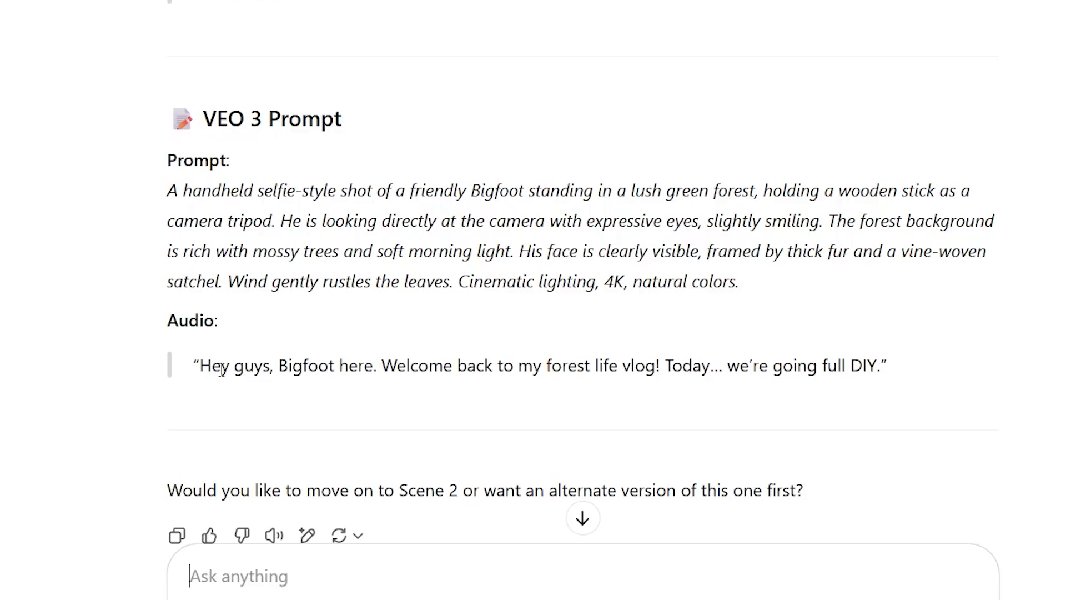
scroll(234, 351, "down", 2)
scroll(250, 318, "up", 3)
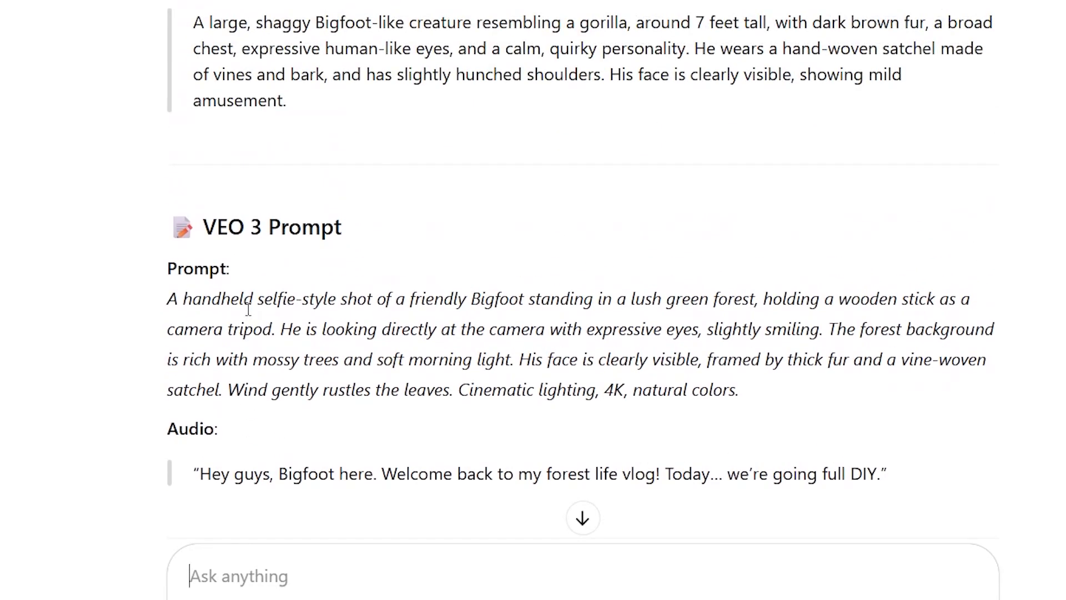
mouse_move(167, 300)
left_mouse_down()
mouse_move(516, 300)
mouse_move(546, 331)
mouse_move(612, 357)
mouse_move(738, 388)
mouse_move(608, 409)
mouse_move(453, 398)
mouse_move(460, 386)
left_mouse_up()
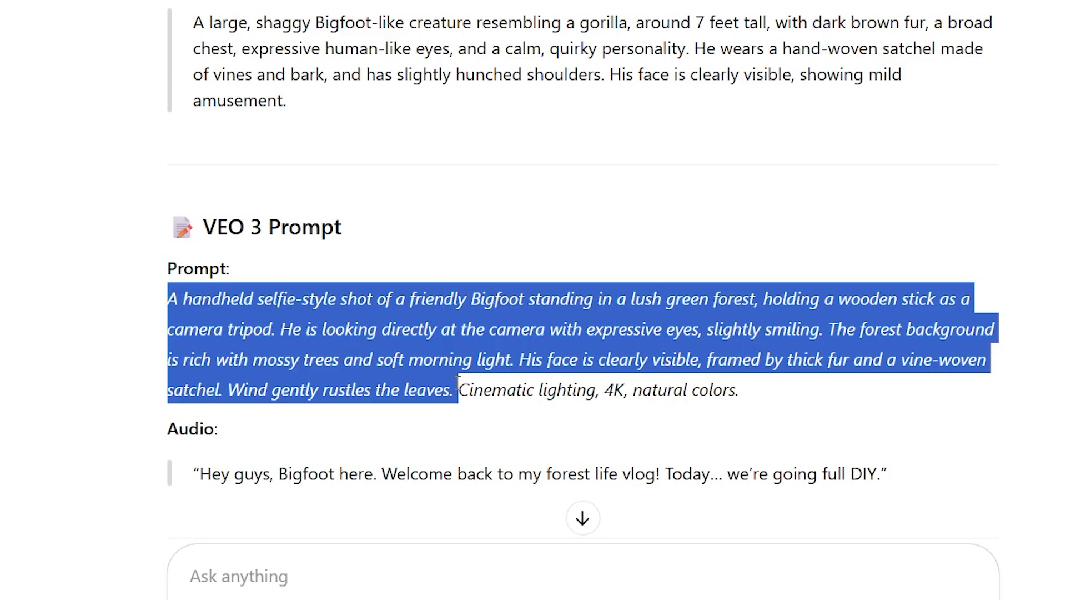
Select the Bigfoot selfie-shot VEO 3 prompt through 'Wind gently rustles the leaves.'.
left_click_drag(460, 388, 455, 384)
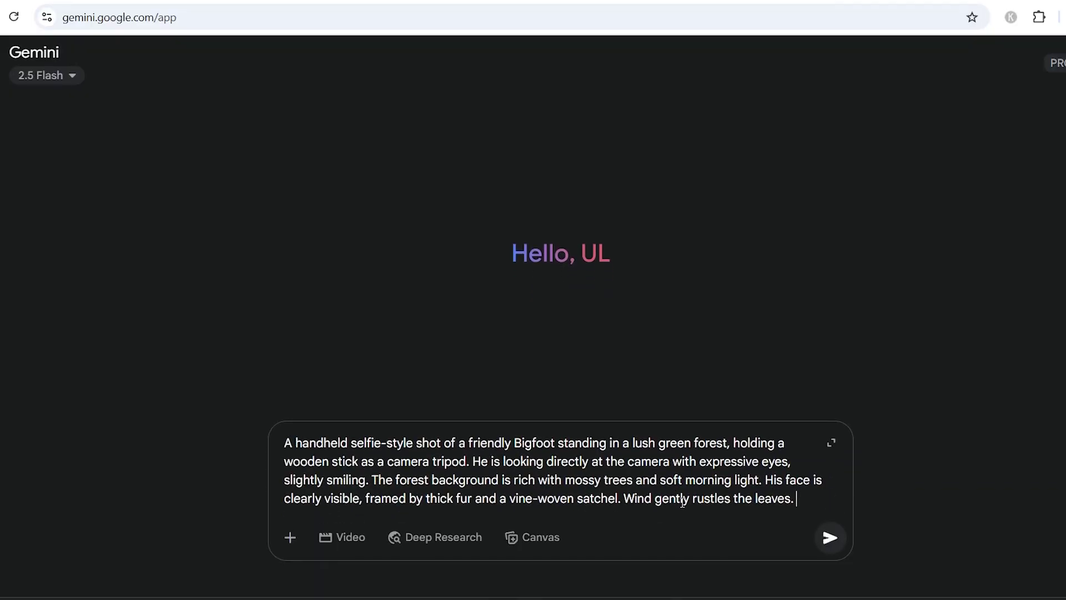
type("He is saying ")
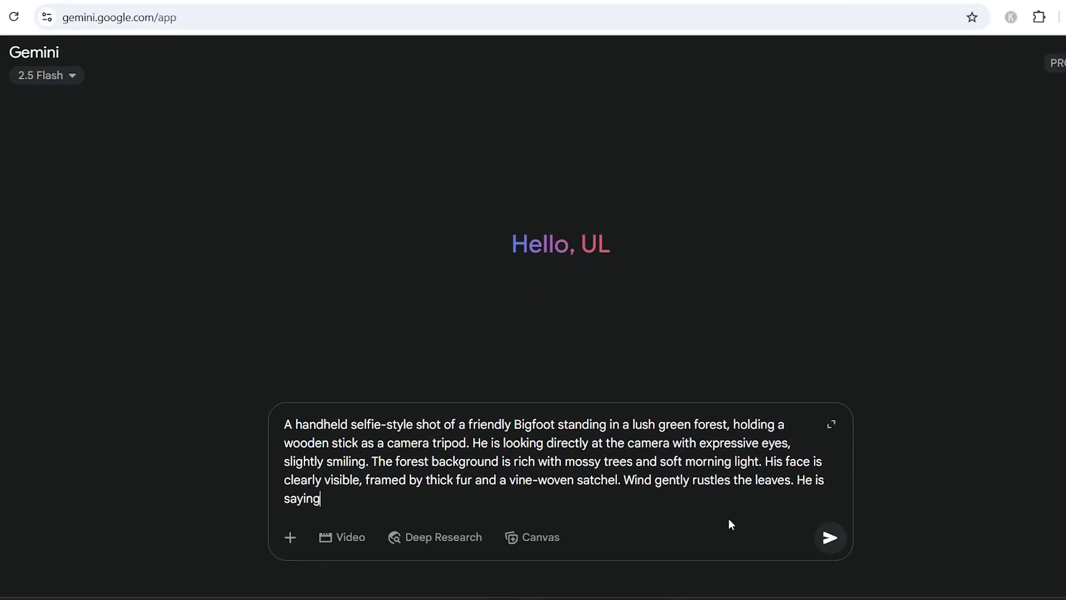
type("\"")
Paste the selfie prompt, enable Video, and change 'Bigfoot' to 'Gorilla with dark brown fur'.
type("Hey guys, Bigfoot here. Welcome back to my forest life vlog! Today… we’re going full DIY.”")
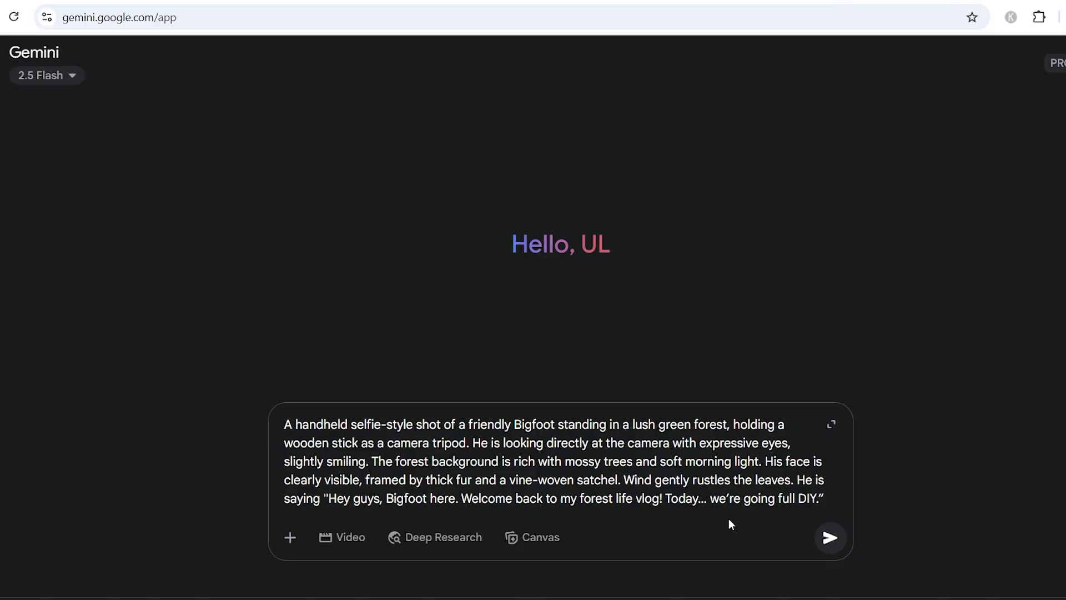
left_click(342, 542)
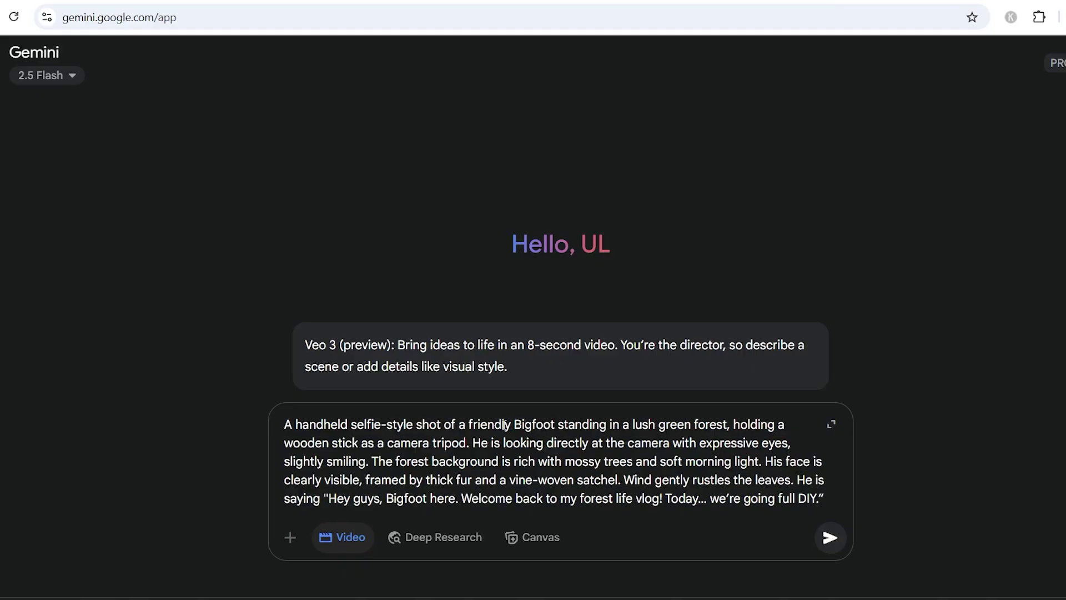
left_click_drag(514, 425, 558, 424)
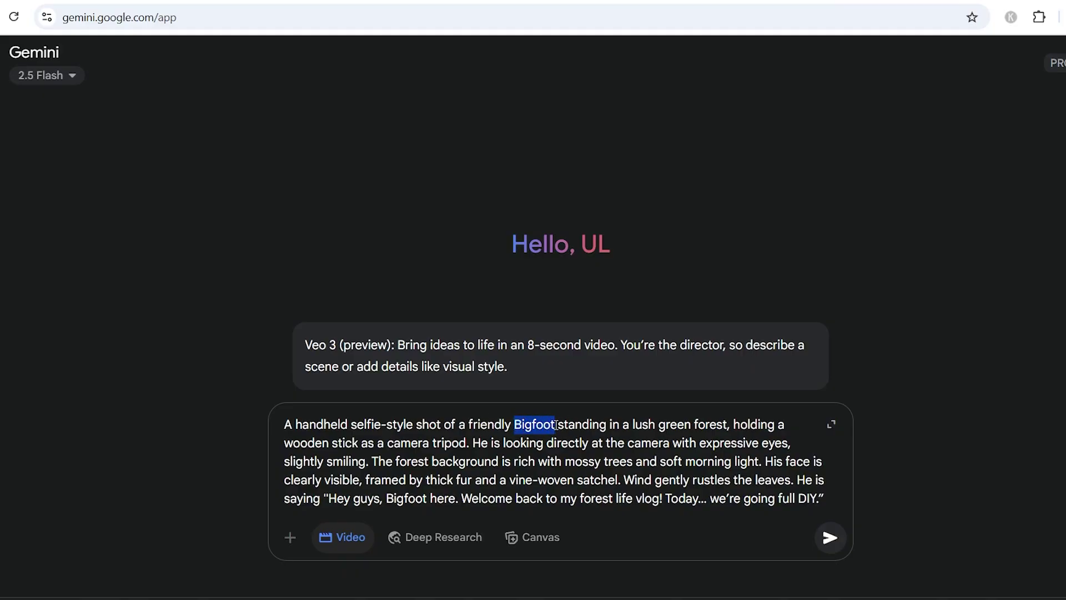
type("Go")
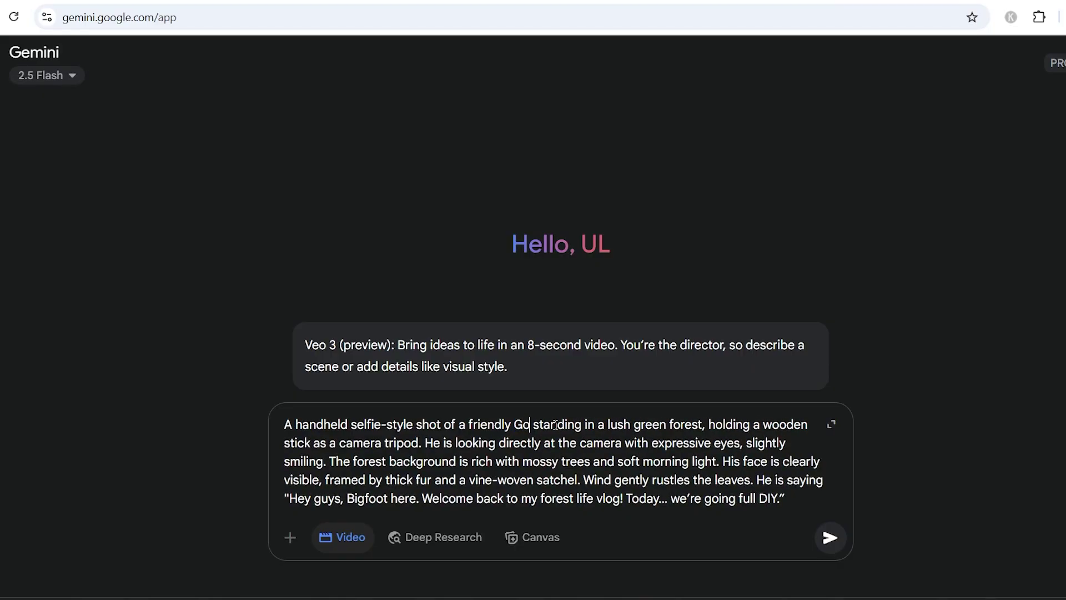
type("rrila with")
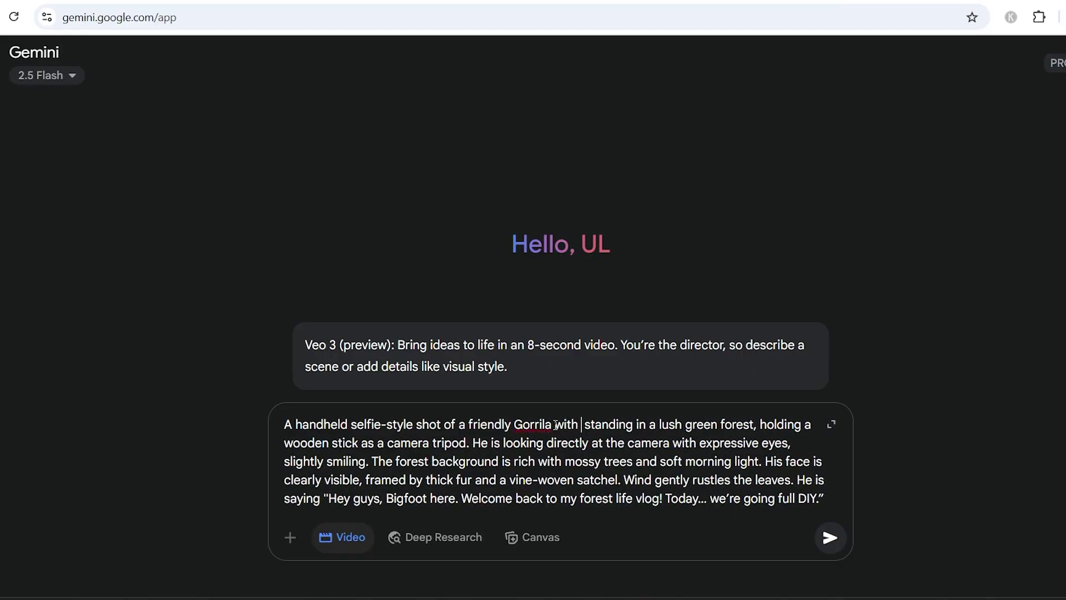
type(" dark brown fur ")
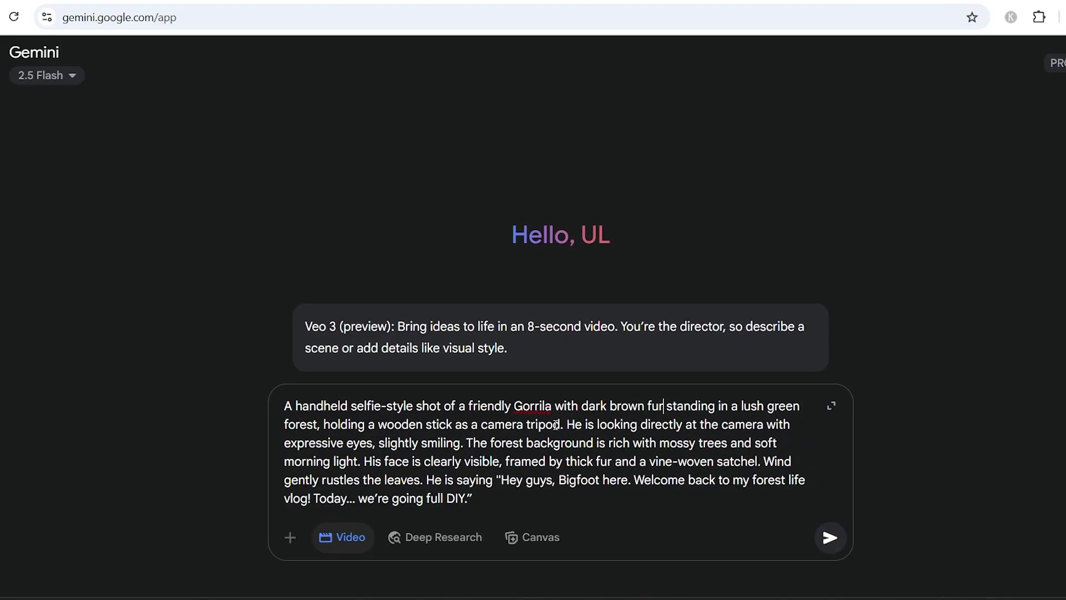
type(",")
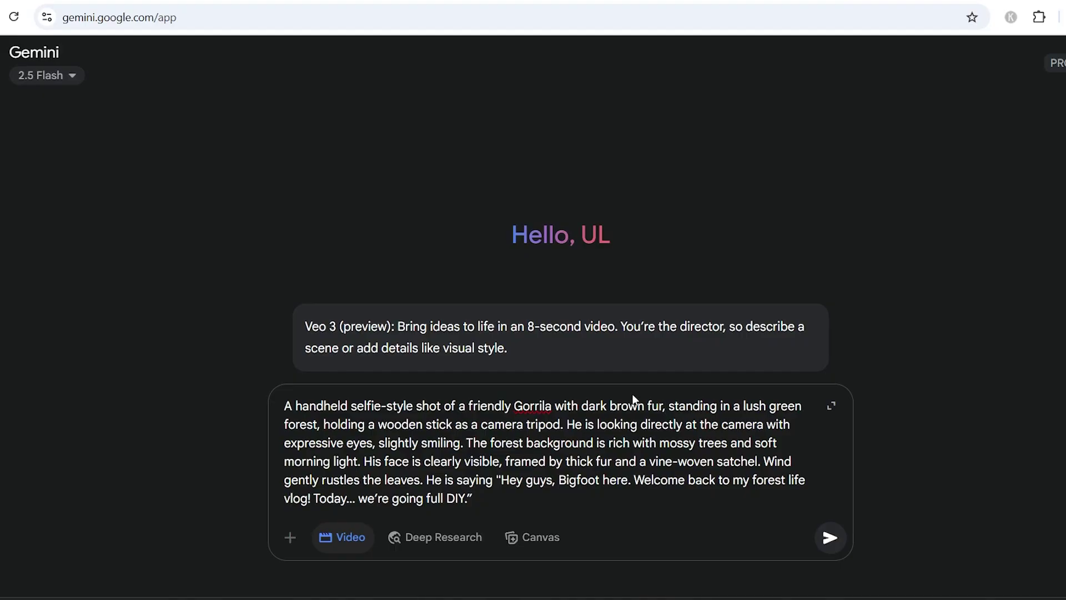
double_click(532, 406)
type("Gorilla")
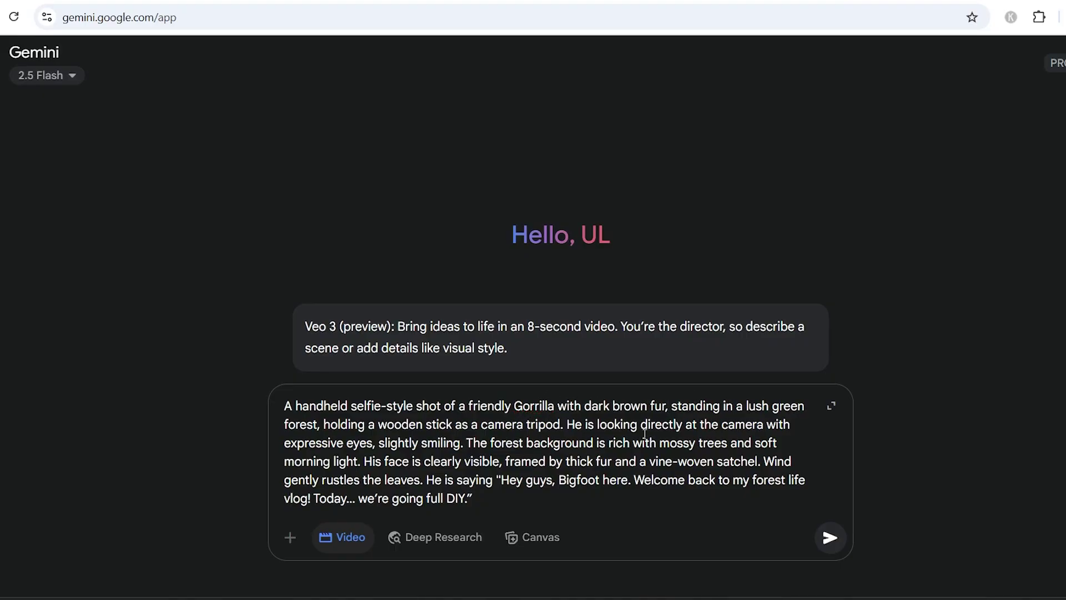
Submit the gorilla prompt and play the finished 8-second selfie clip.
left_click(829, 537)
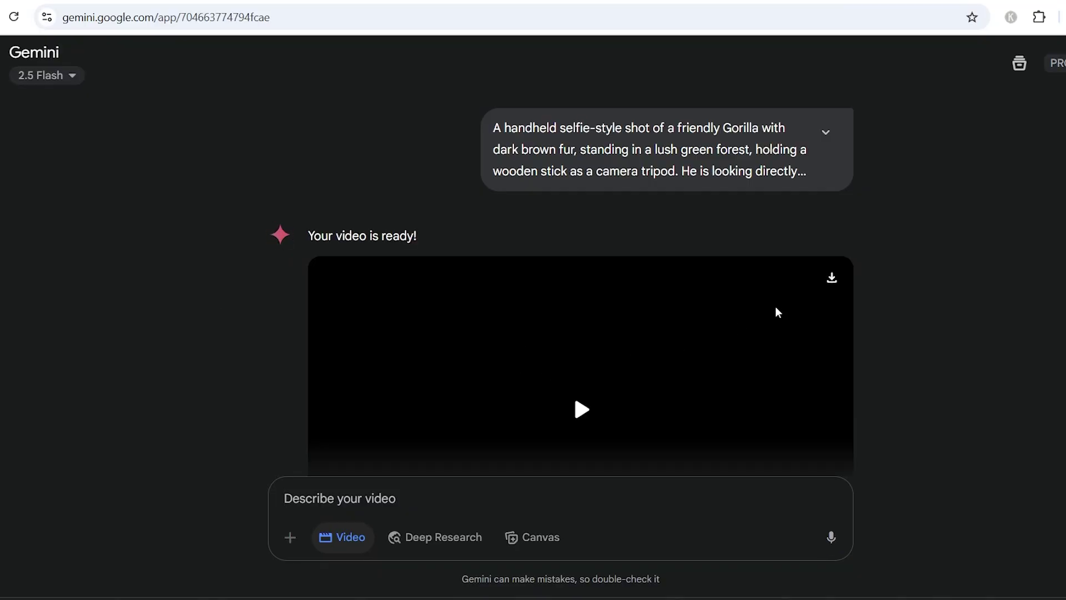
scroll(728, 345, "down", 1)
scroll(747, 339, "down", 1)
scroll(747, 338, "up", 1)
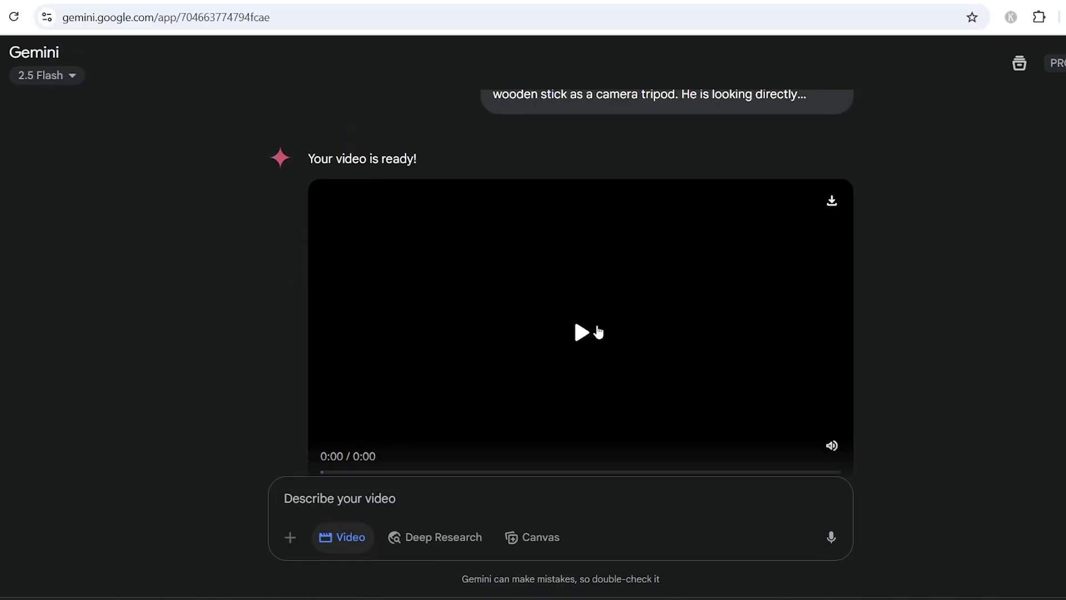
left_click(599, 332)
scroll(750, 321, "down", 1)
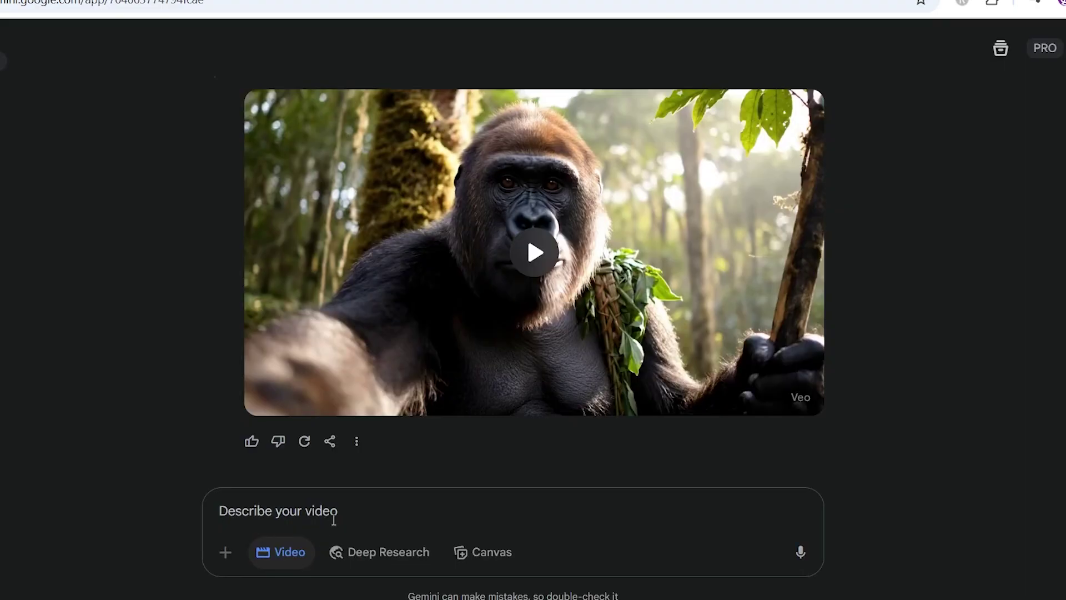
Submit the forest-clearing gorilla scene with the line 'This area? Prime forest real estate'.
left_click(333, 504)
type("A full-body cinematic shot of a large, shaggy Bigfoot standing confidently in the middle of a forest clearing. He points toward tall trees around him like a real estate agent showcasing land. His entire body is visible: towering, muscular frame with dark brown fur, vine-woven satchel across his chest, and slightly hunched shoulders. His feet are bare, standing on soft mossy ground. Behind him are trees bathed in golden afternoon light. The camera is on a tripod at waist height, steady and well-framed. Face clearly visible. Natural forest ambiance, cinematic lighting, 4K.")
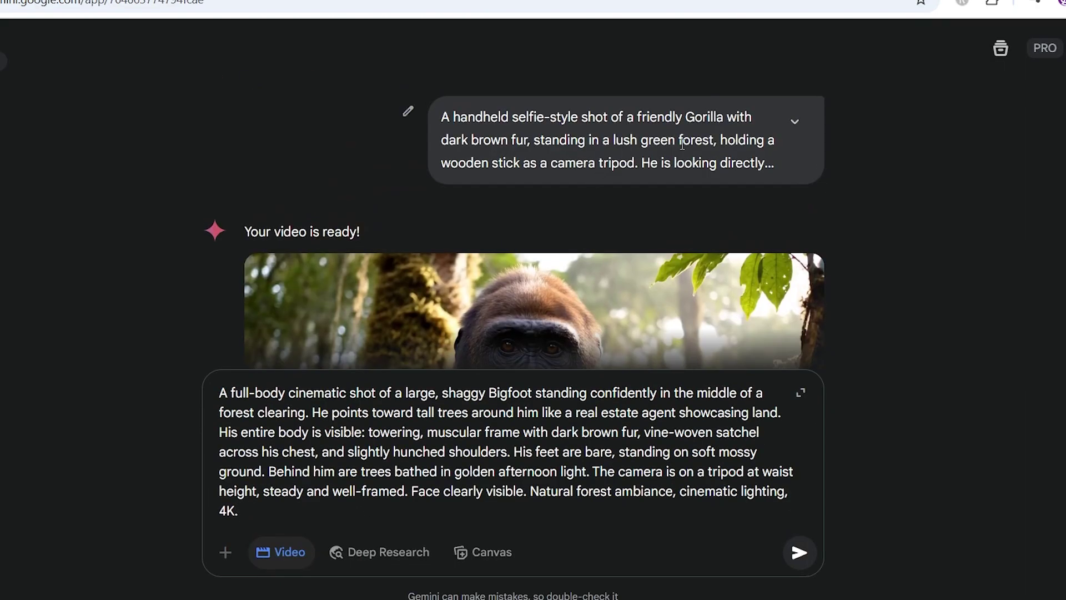
type("friendly Gorilla with dark brown fur")
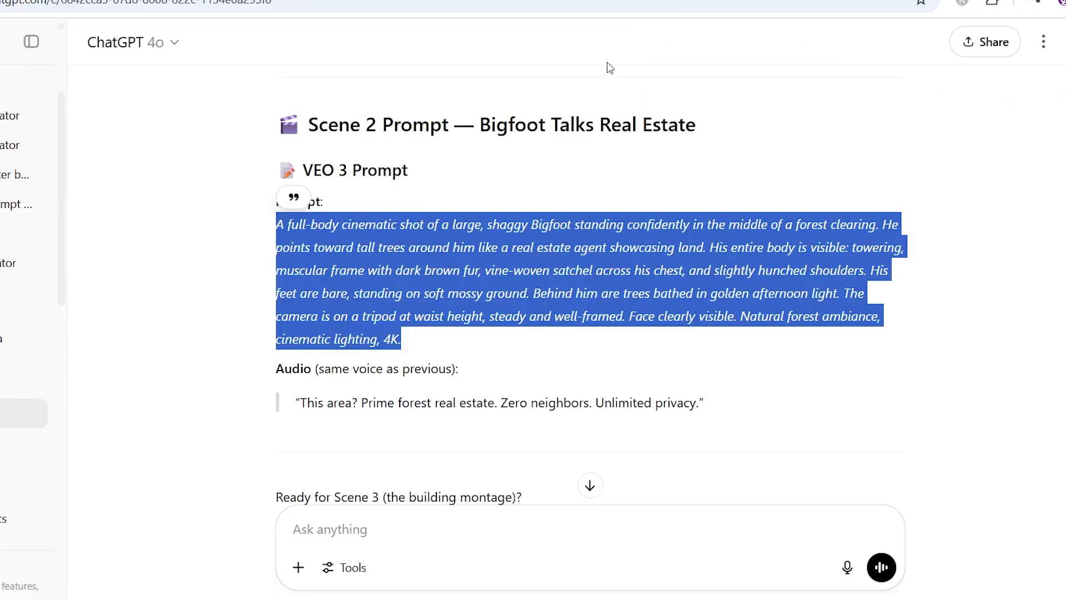
left_click_drag(300, 267, 495, 266)
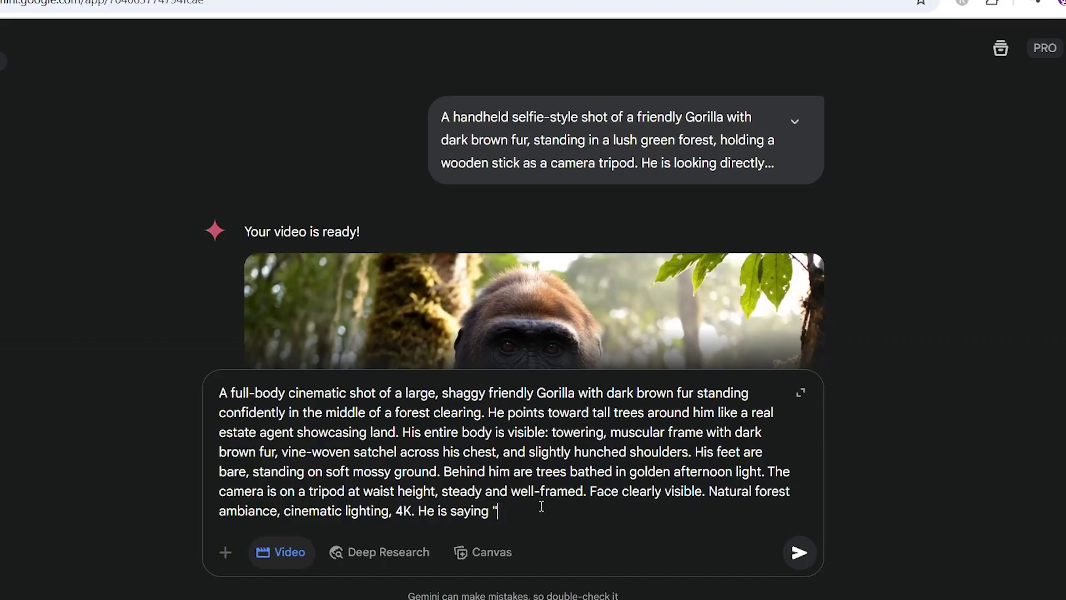
type("This area? Prime forest real estate. Zero neighbors. Unlimited privacy.”")
left_click(800, 553)
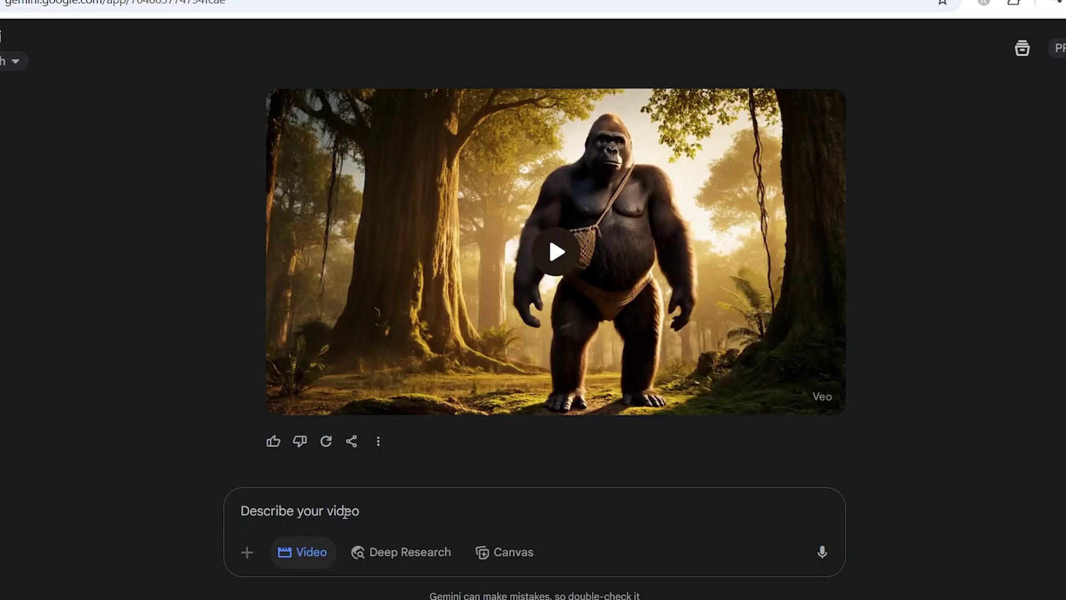
Send the next gorilla prompt with its closing sentences trimmed and 'Bigfoot' removed.
type("A medium-wide cinematic shot of Bigfoot clumsily hammering together rough wooden planks against a large tree trunk, using a rock as a hammer. His full body is visible: tall, muscular, covered in dark brown fur, wearing a vine-woven satchel. He grunts with effort but smiles with pride. The setting is deep in the forest with dappled sunlight coming through the leaves. Some makeshift building materials (logs, vines, stones) are scattered nearby. His movements are slightly exaggerated and humorous. Camera is steady, natural lighting, forest sounds, 4K quality. Face clearly visible throughout.")
left_click_drag(458, 492, 481, 517)
key("BackSpace")
left_click(446, 412)
type("same friendly gorr")
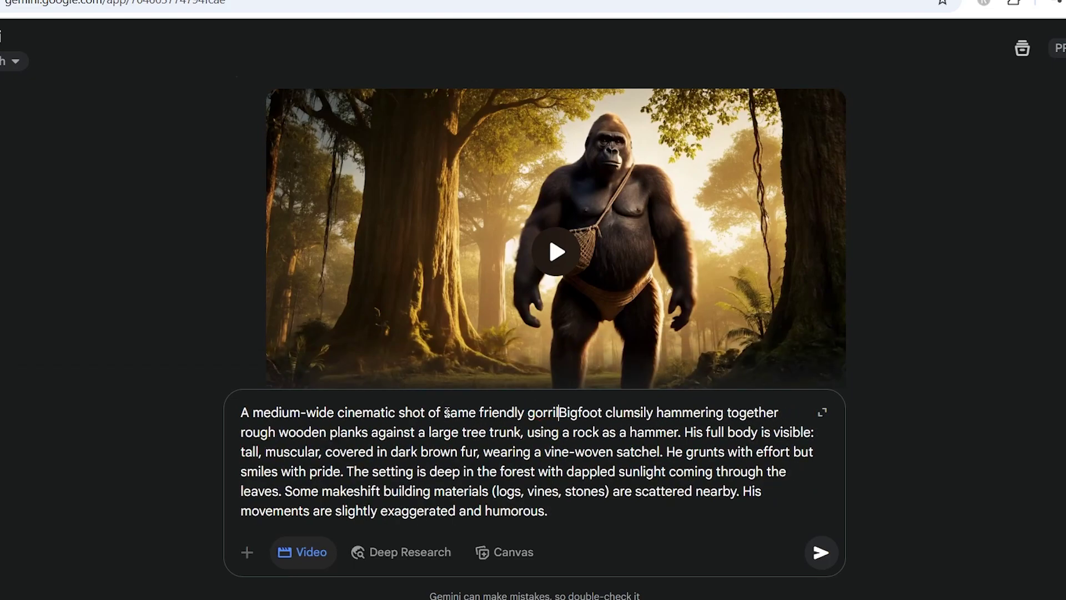
type("illa with dark brown fur")
key("Delete")
key("Delete")
key("Delete")
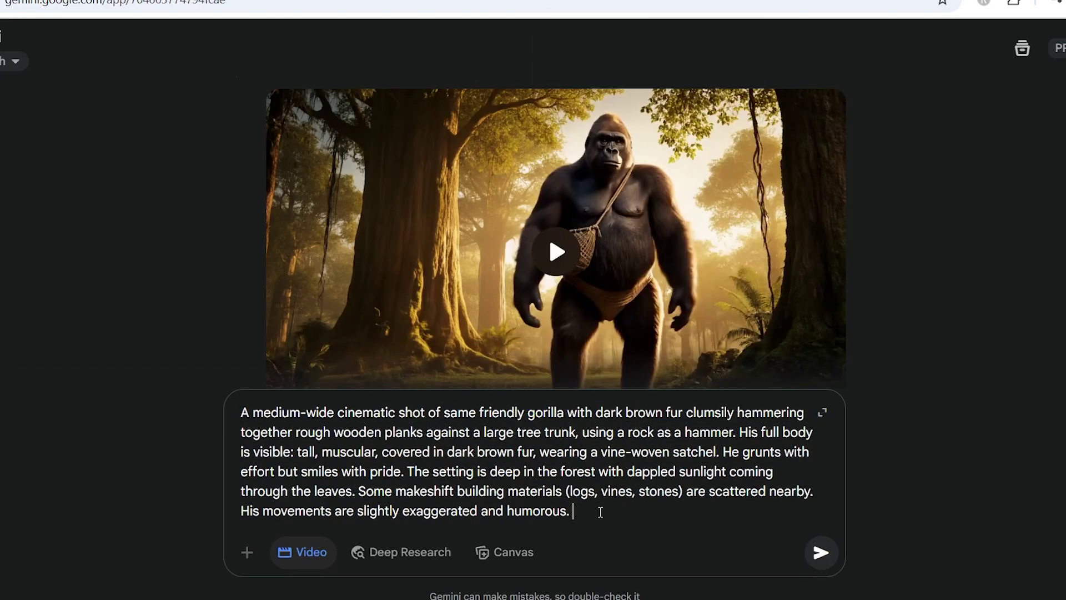
type("Saying")
key("Return")
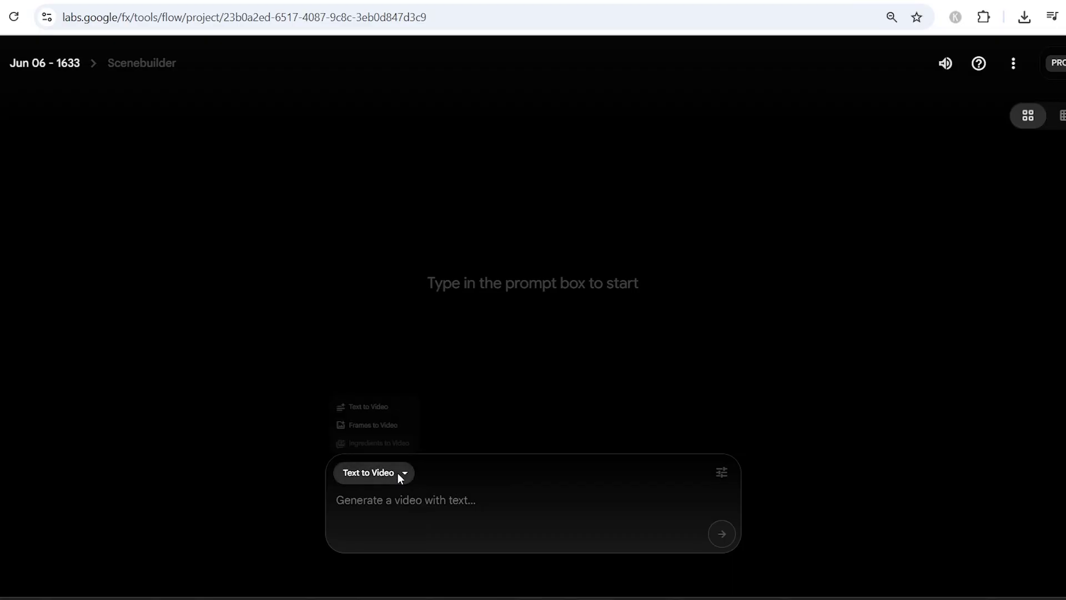
Start a Text to Video generation with the Veo 3 - Highest Quality model.
left_click(400, 474)
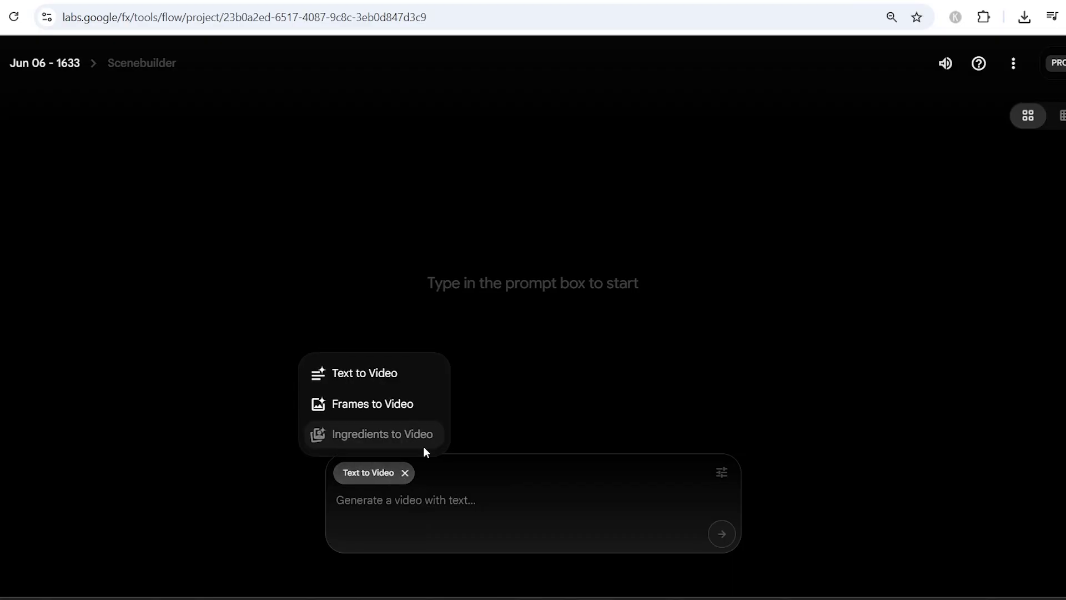
left_click(372, 373)
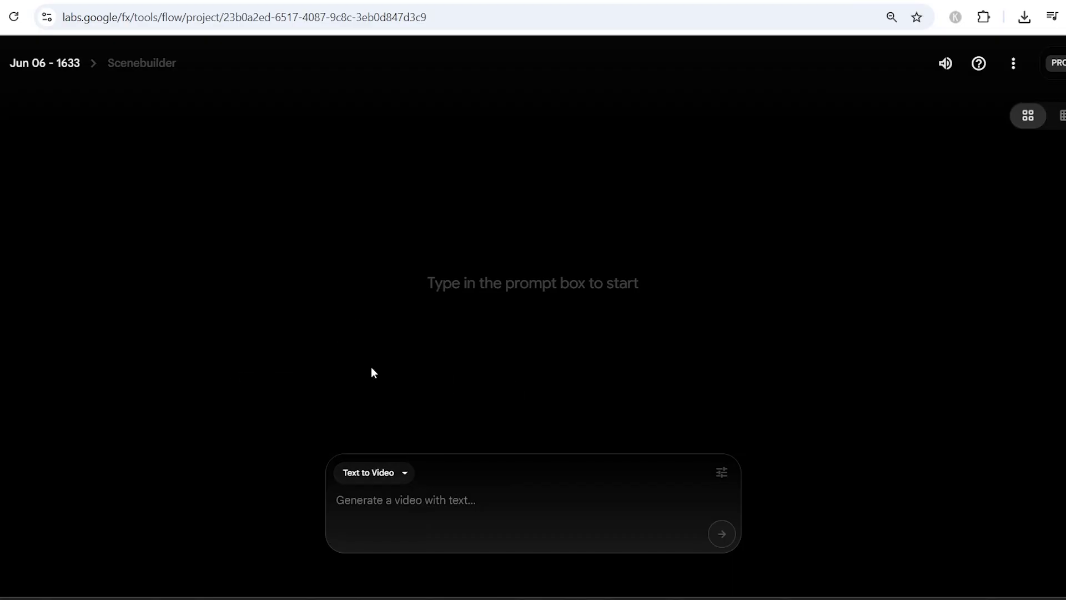
left_click(722, 473)
left_click(617, 396)
left_click(584, 354)
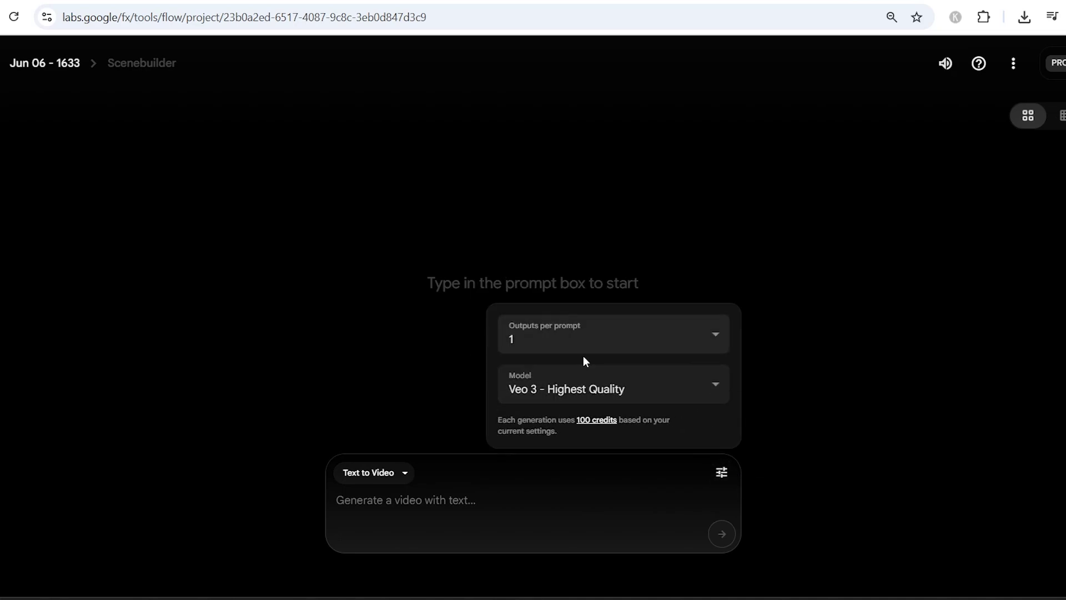
Paste the gorilla prompt, change 'same' to 'friendly', and generate the clip.
left_click(435, 505)
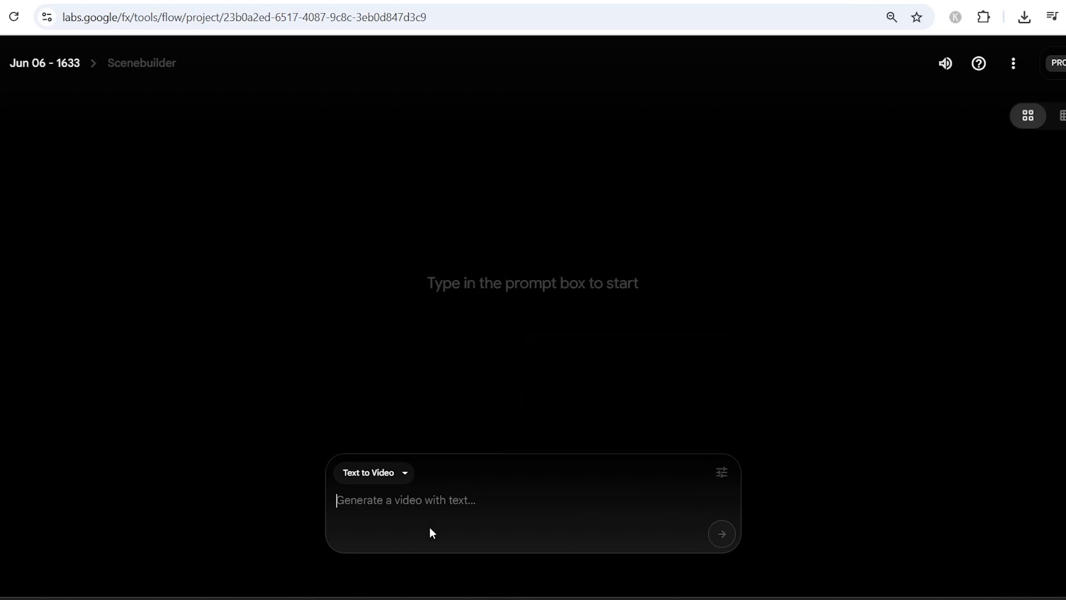
type("A medium close-up of same gorilla with dark brown fur crouching in the forest beside a pile of improvised building materials: sticks, vines, rocks, and a giant leaf acting as blueprints. He picks up a curved stick and holds it up like it’s high-tech gear. His full upper body is visible, and his expression is proud and slightly smug. Bigfoot’s thick brown fur and vine-woven satchel are visible. Behind him, the forest is dappled with sunlight. A partially built treehouse is faintly visible in the background. Natural tones, cinematic lighting, 4K. Face clearly visible. Gentle ambient forest sounds. He is Saying, 'No Home Depot out here. Just me, nature… and this really sturdy vine.”")
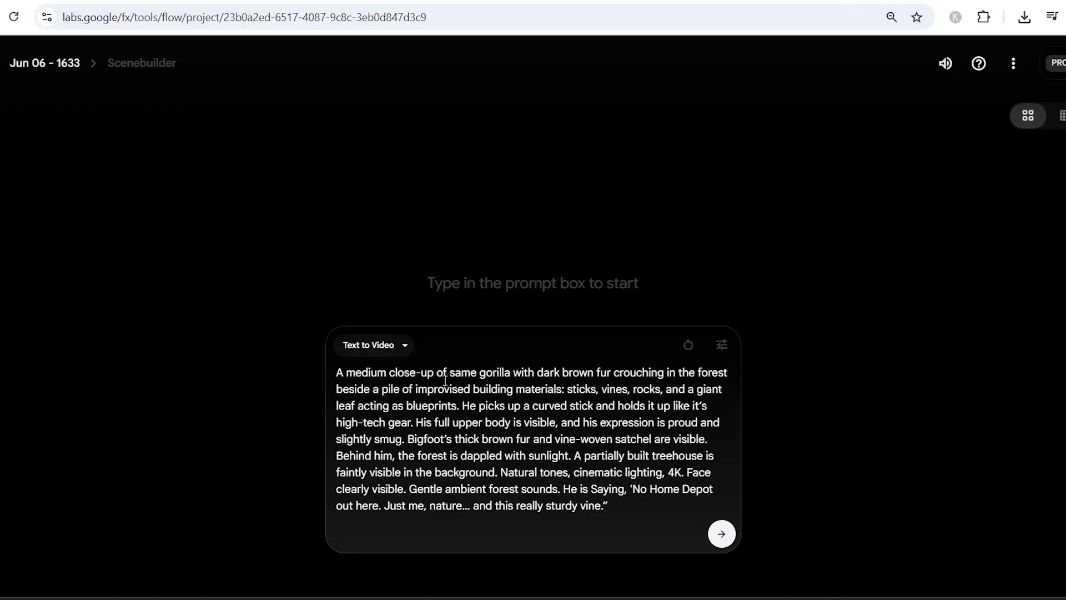
double_click(457, 377)
type("friendly")
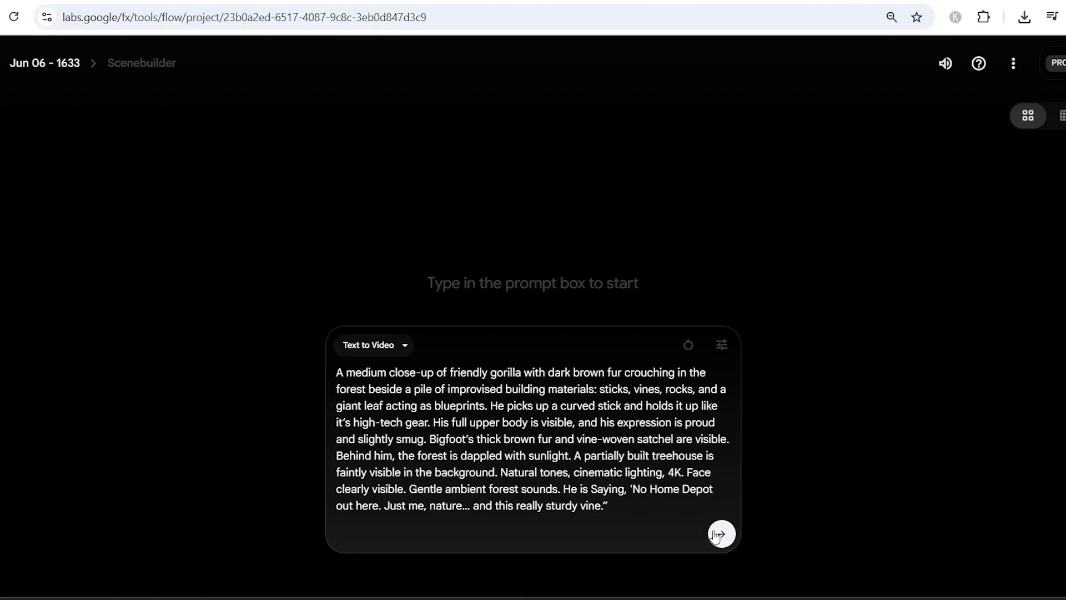
left_click(721, 535)
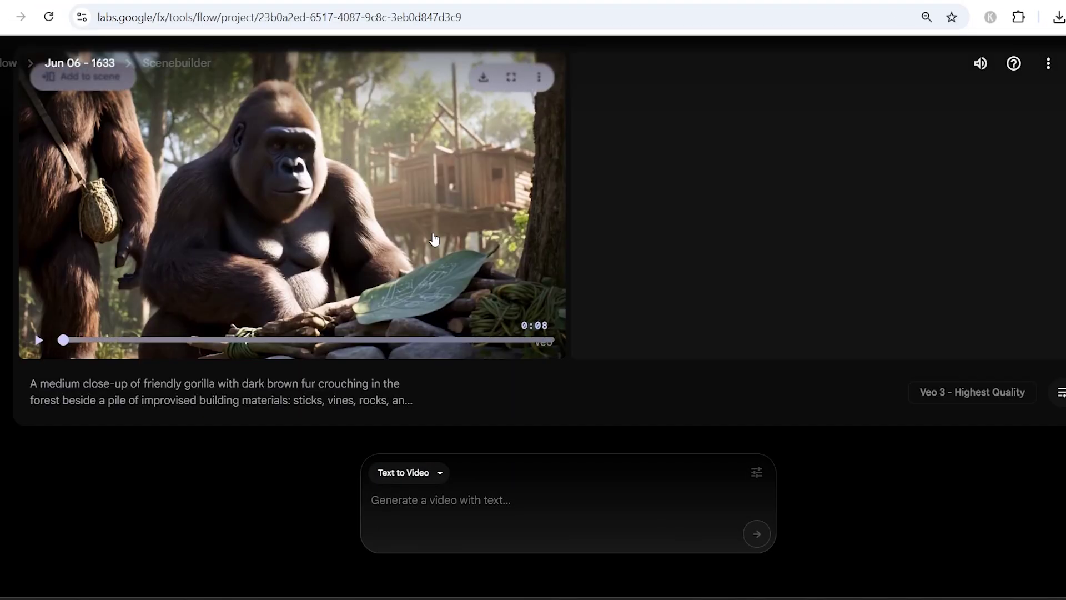
Play the generated gorilla clip, then pause it and rewind to the start.
left_click(434, 239)
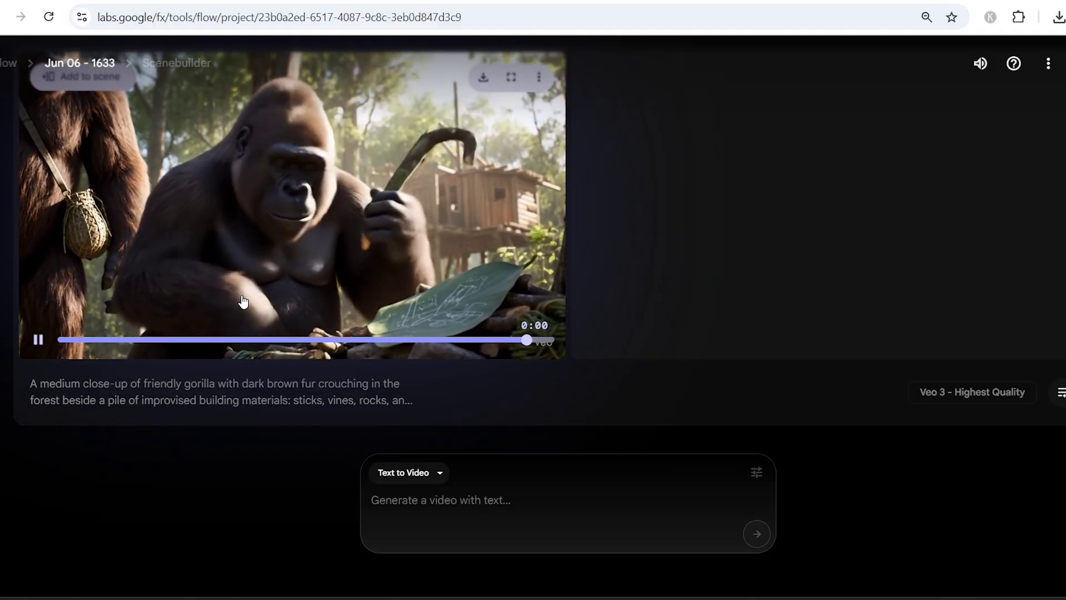
left_click(44, 338)
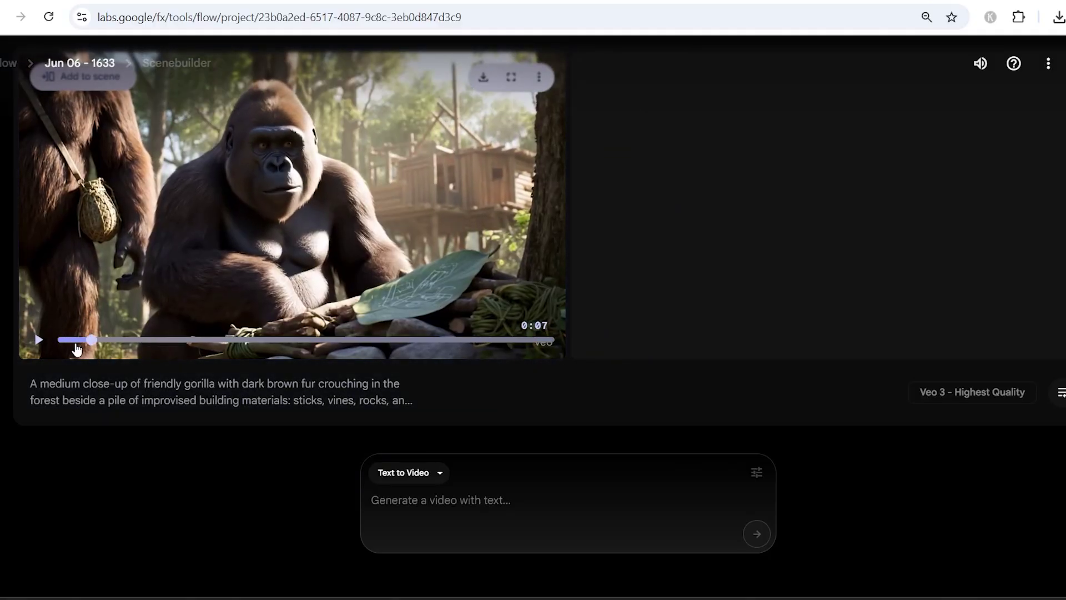
left_click_drag(75, 349, 46, 355)
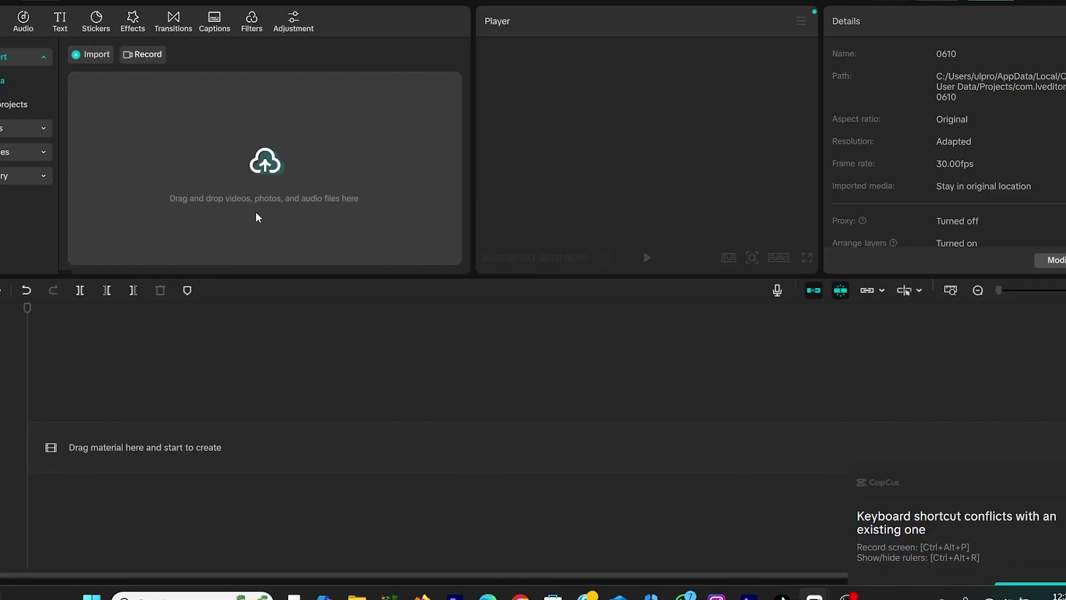
Place the six gorilla clips on the timeline, from DIY Forest Vlog to the wide cinematic shot.
left_click_drag(214, 120, 108, 425)
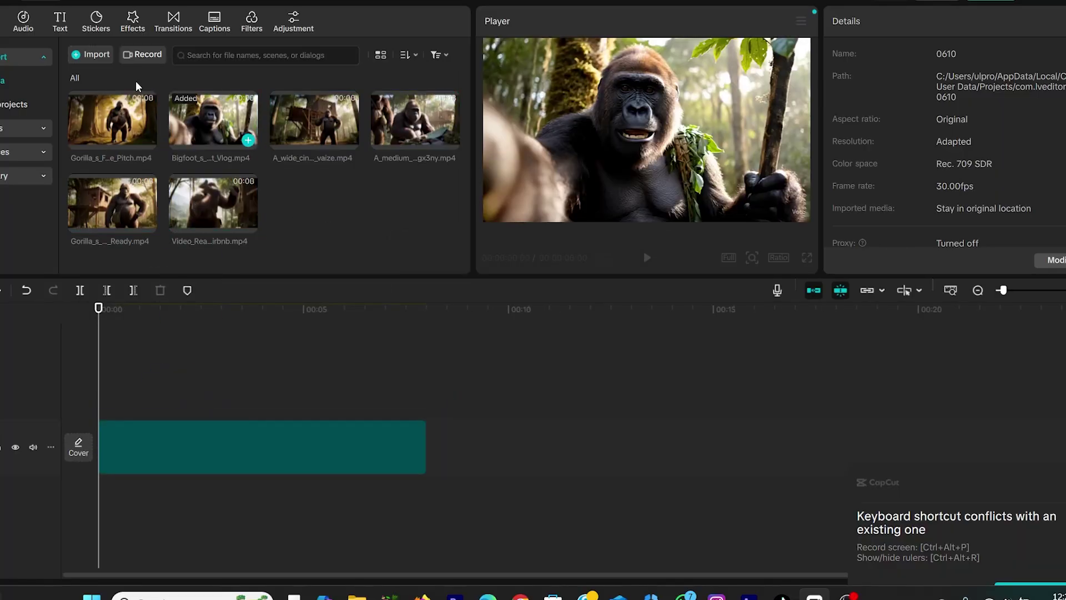
left_click_drag(112, 119, 433, 446)
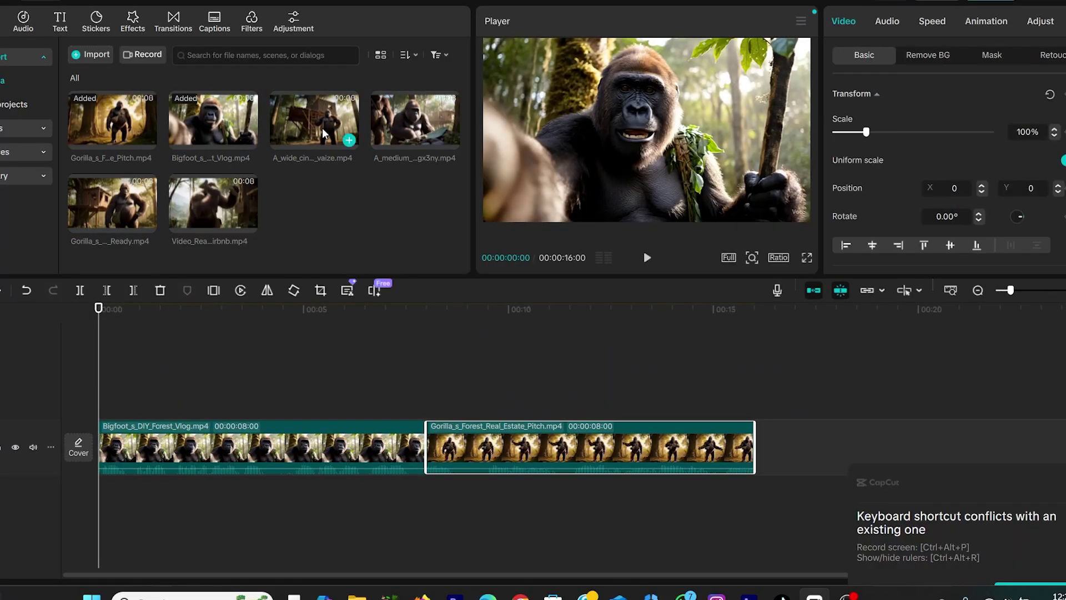
mouse_move(213, 202)
left_mouse_down()
mouse_move(584, 286)
mouse_move(754, 446)
left_mouse_up()
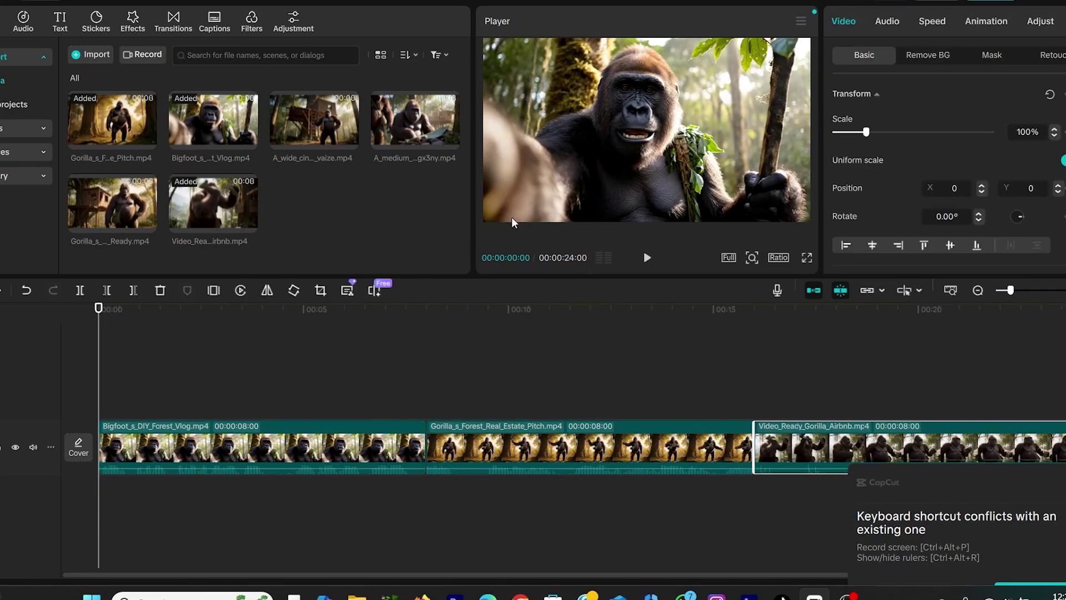
left_click_drag(450, 137, 787, 446)
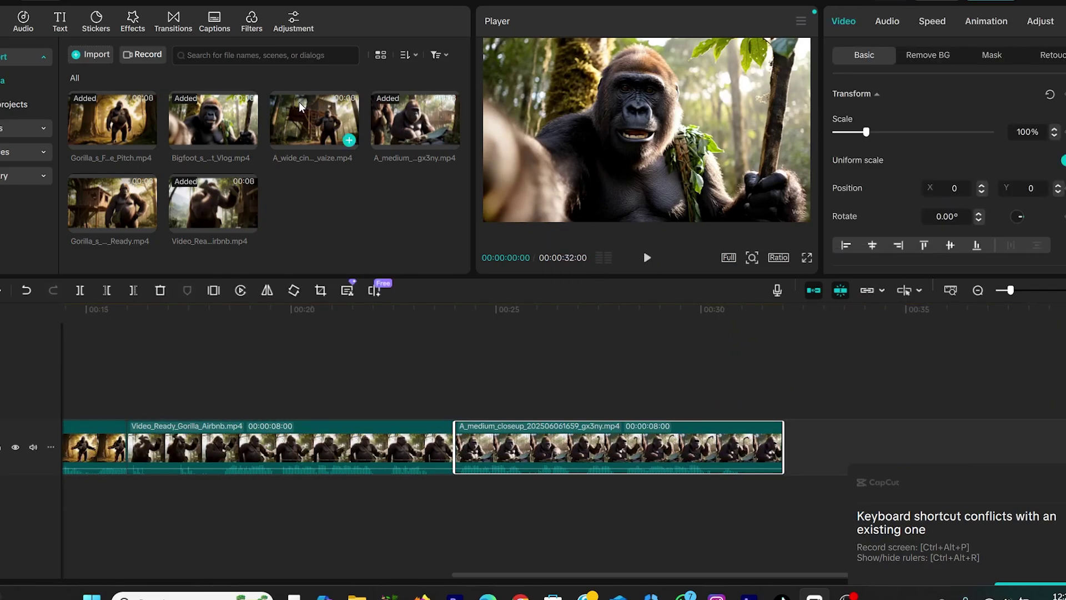
left_click_drag(113, 202, 833, 446)
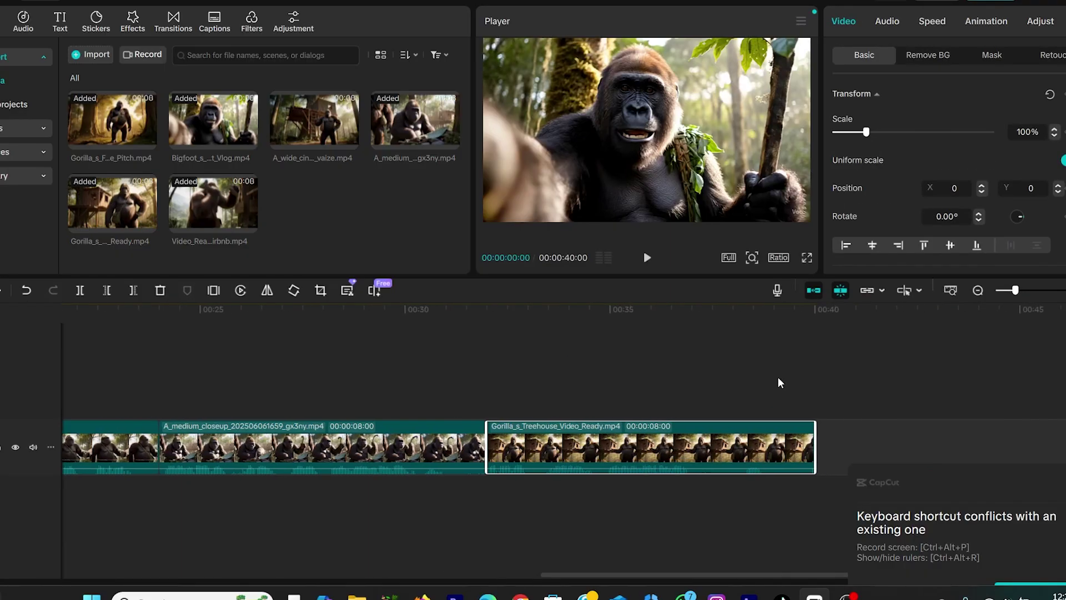
left_click(500, 325)
key("space")
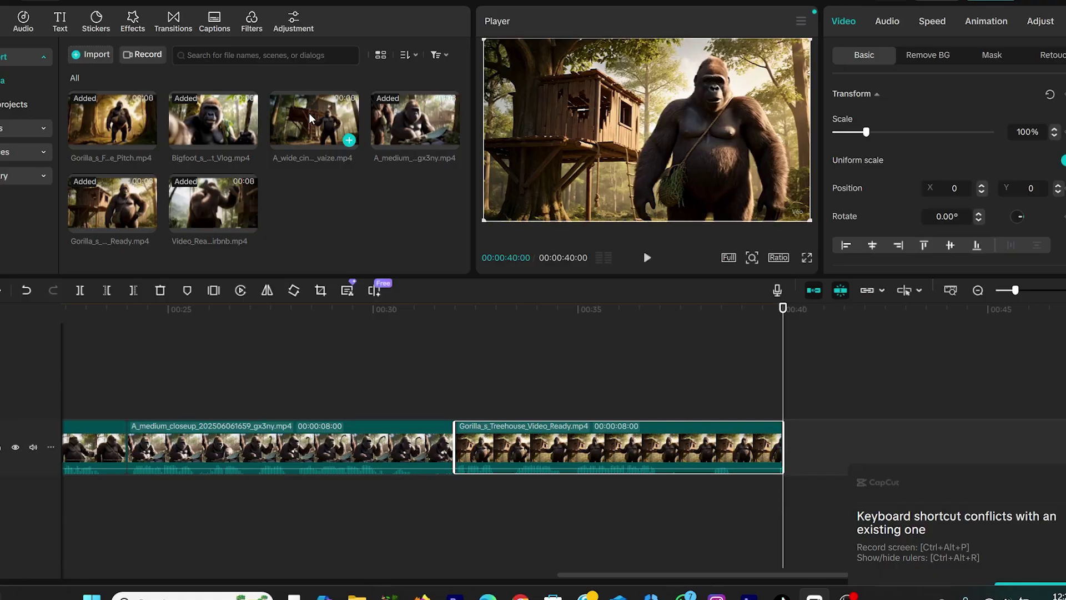
left_click(349, 140)
scroll(576, 381, "up", 3, "ctrl")
Zoom out to show all clips and move the medium close-up after the treehouse clip.
left_click(1026, 291)
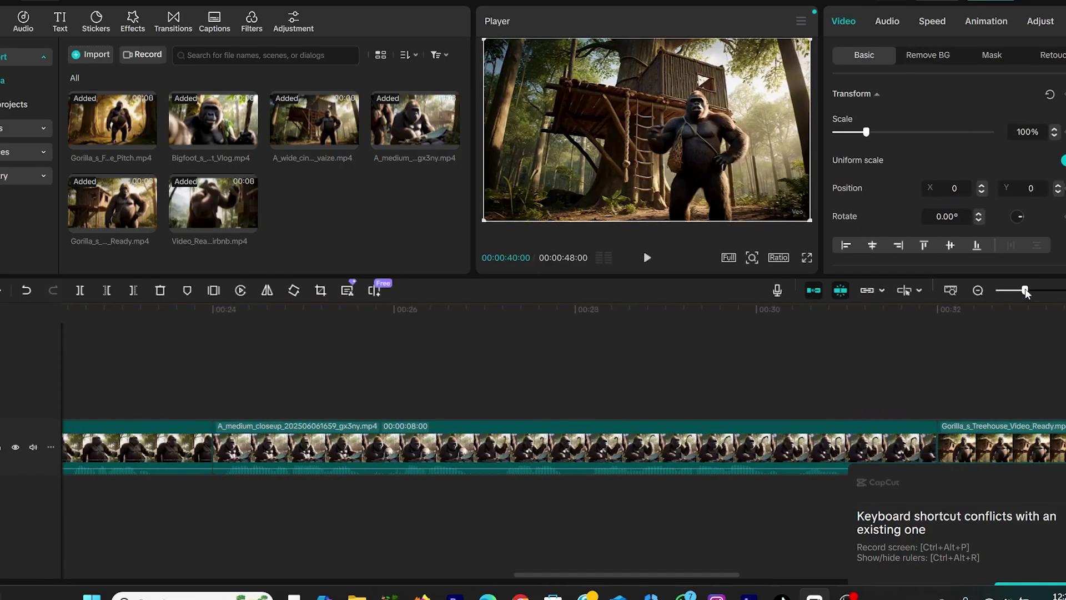
left_click_drag(1026, 291, 1007, 291)
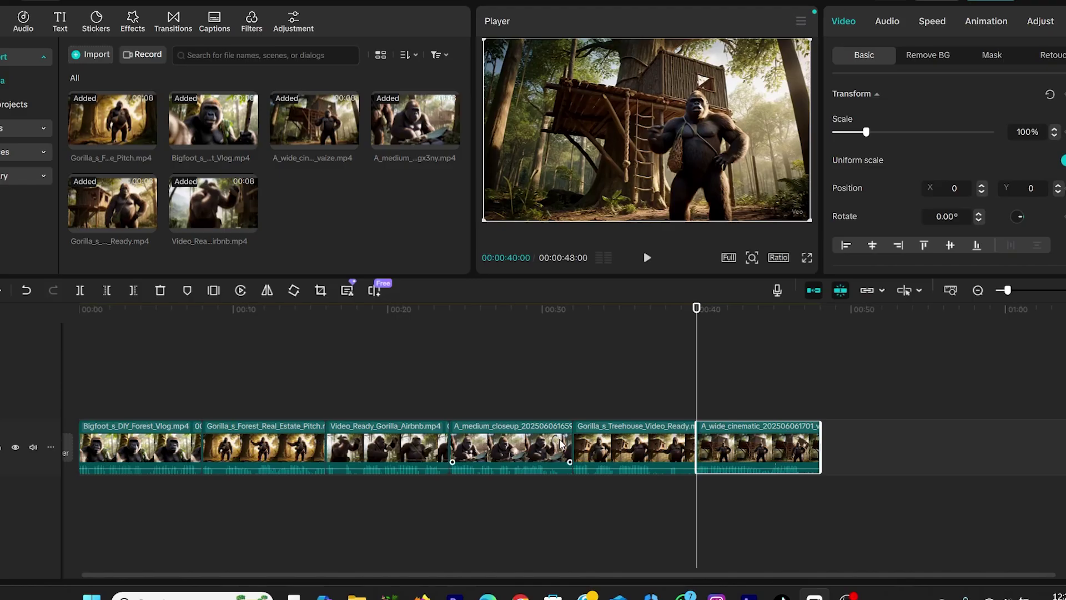
left_click_drag(479, 448, 542, 424)
mouse_move(611, 329)
left_mouse_down()
mouse_move(257, 333)
mouse_move(520, 358)
left_mouse_up()
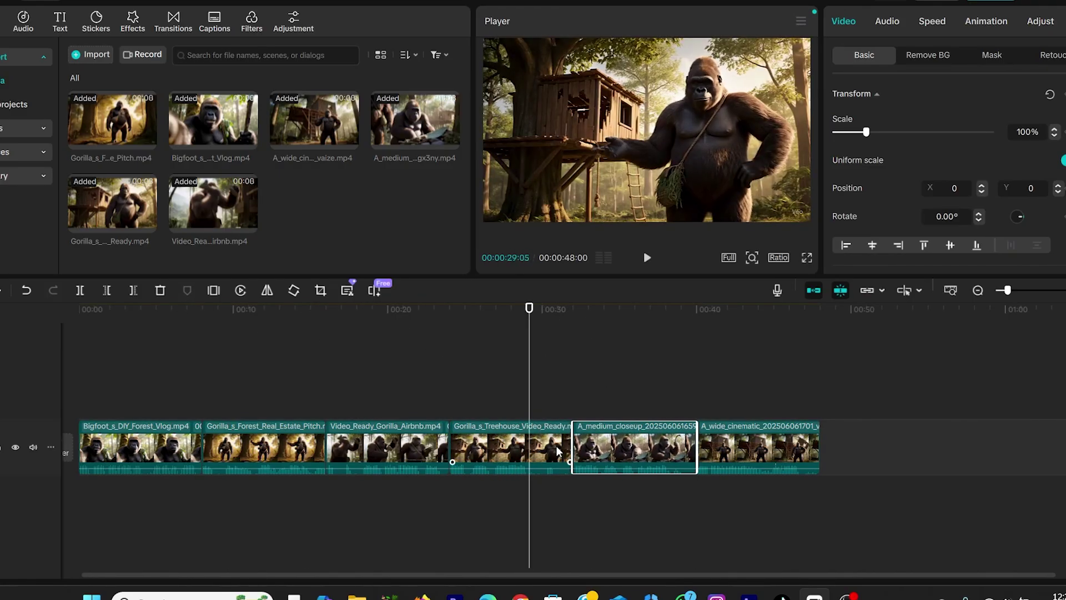
Trim the treehouse and medium close-up clips shorter, previewing around 00:36.
left_click_drag(572, 446, 530, 446)
left_click_drag(557, 376, 651, 330)
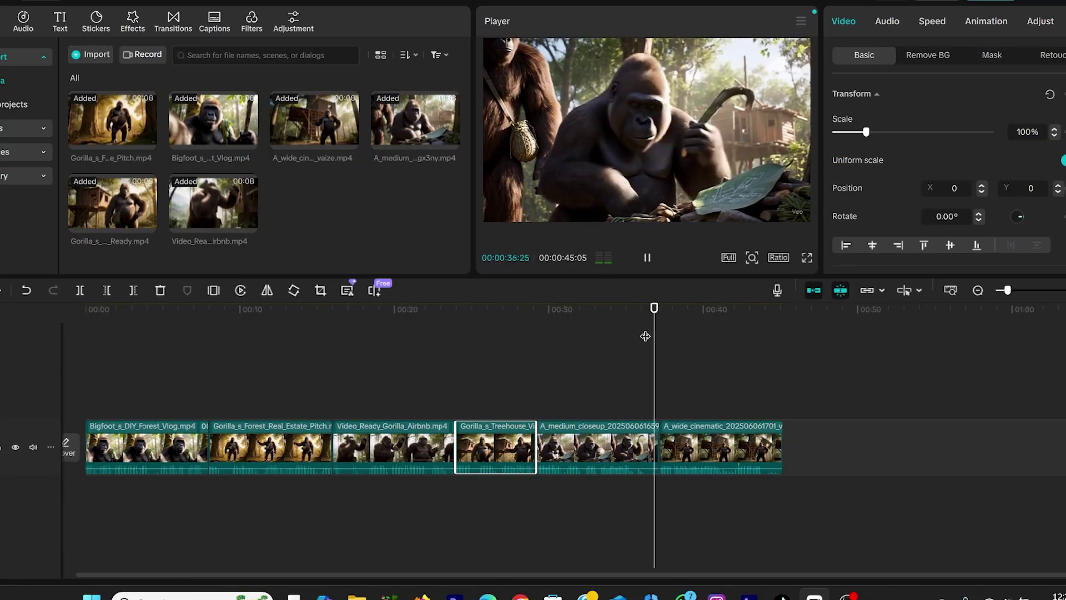
left_click_drag(655, 445, 649, 444)
mouse_move(659, 310)
left_mouse_down()
mouse_move(768, 311)
mouse_move(192, 328)
mouse_move(314, 323)
mouse_move(333, 331)
mouse_move(322, 328)
left_mouse_up()
Trim the second clip's end so the sequence runs 00:43:24, and review it in playback.
key("space")
left_click_drag(337, 458, 331, 459)
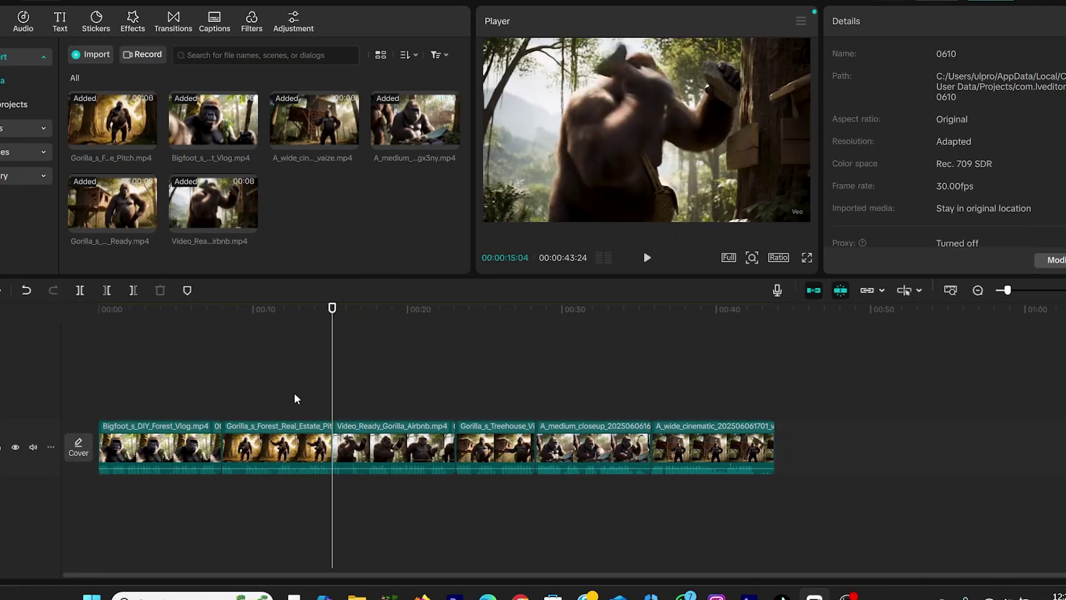
left_click_drag(296, 309, 348, 321)
key("space")
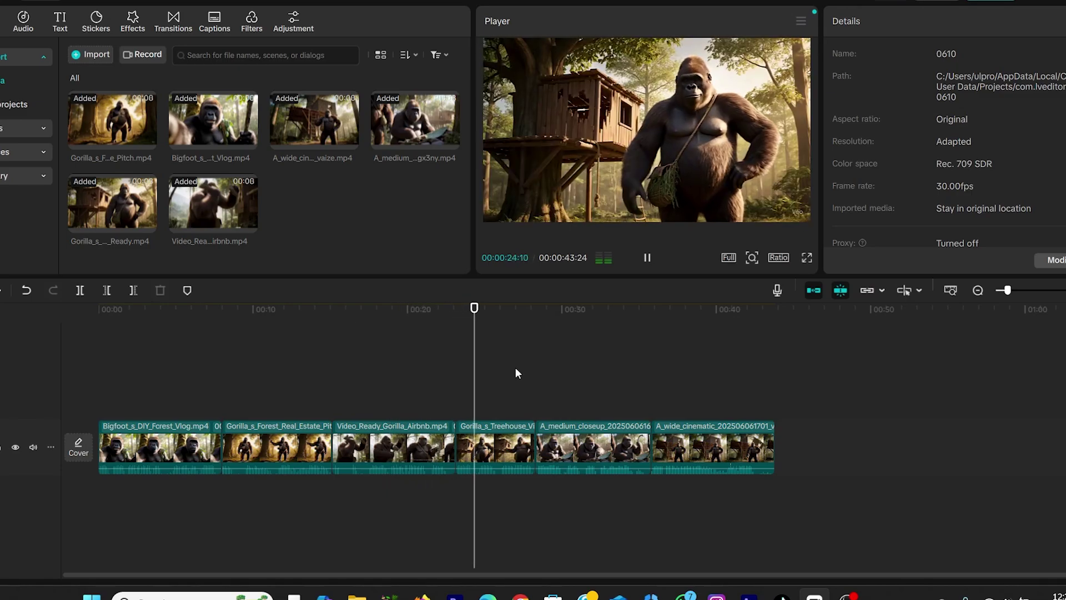
key("space")
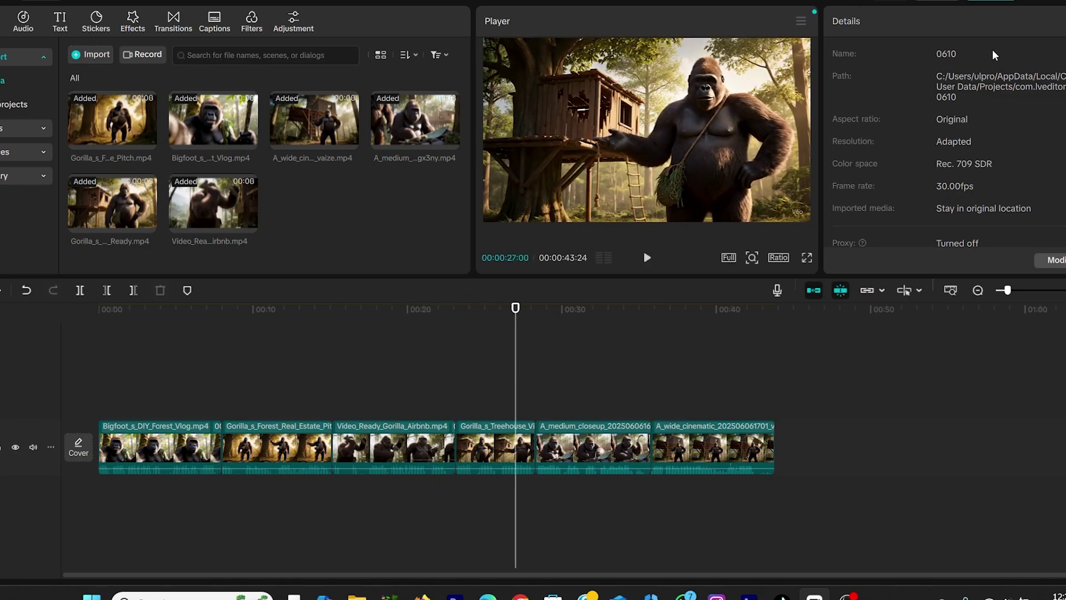
Export the vlog with the default 1080P, H.264, MP4, 30fps settings.
left_click(983, 1)
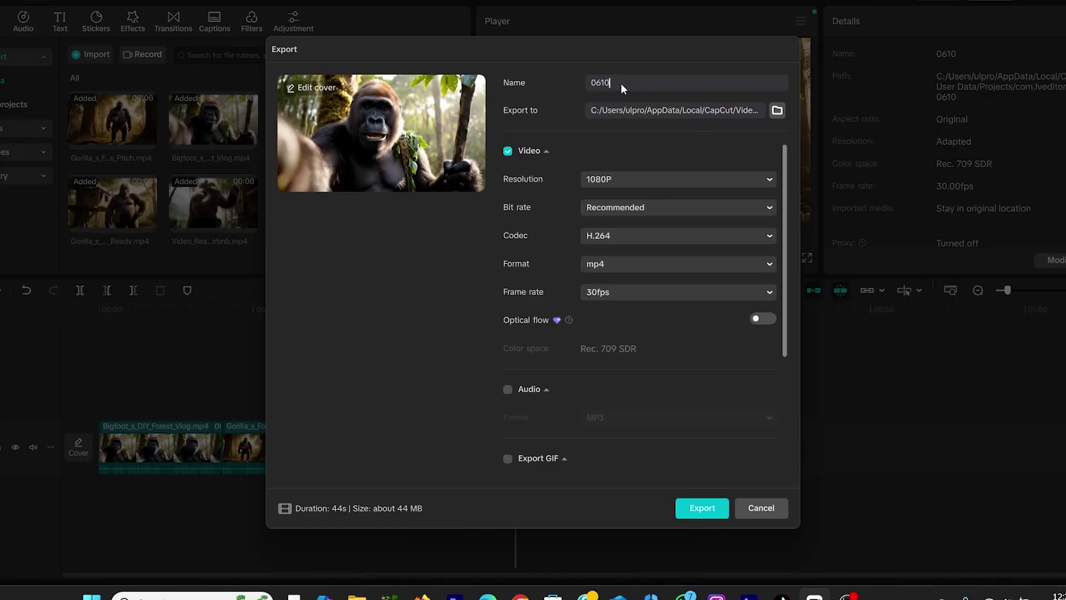
left_click(694, 508)
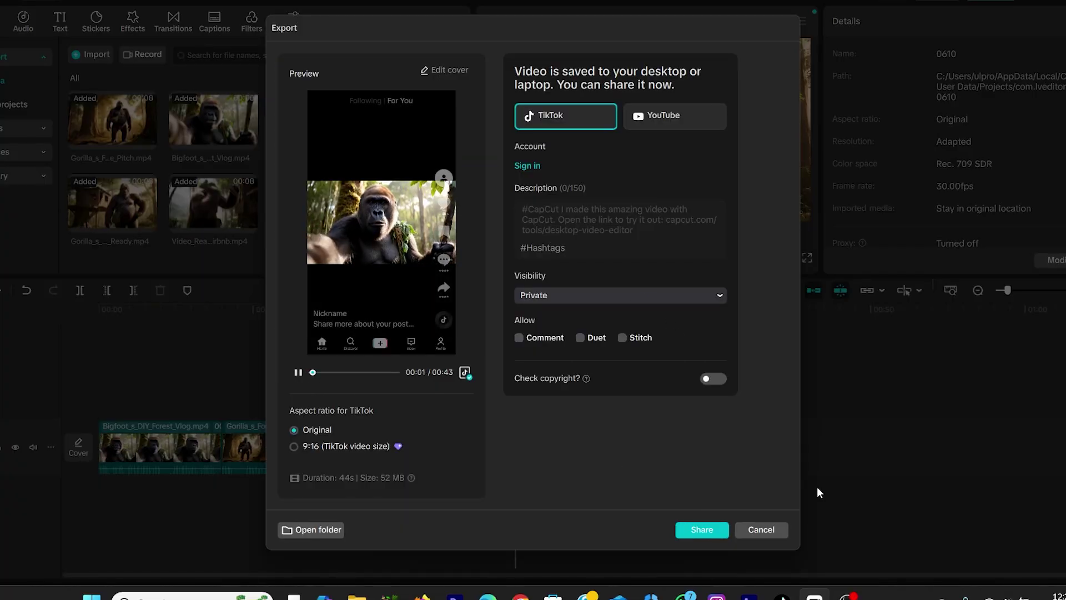